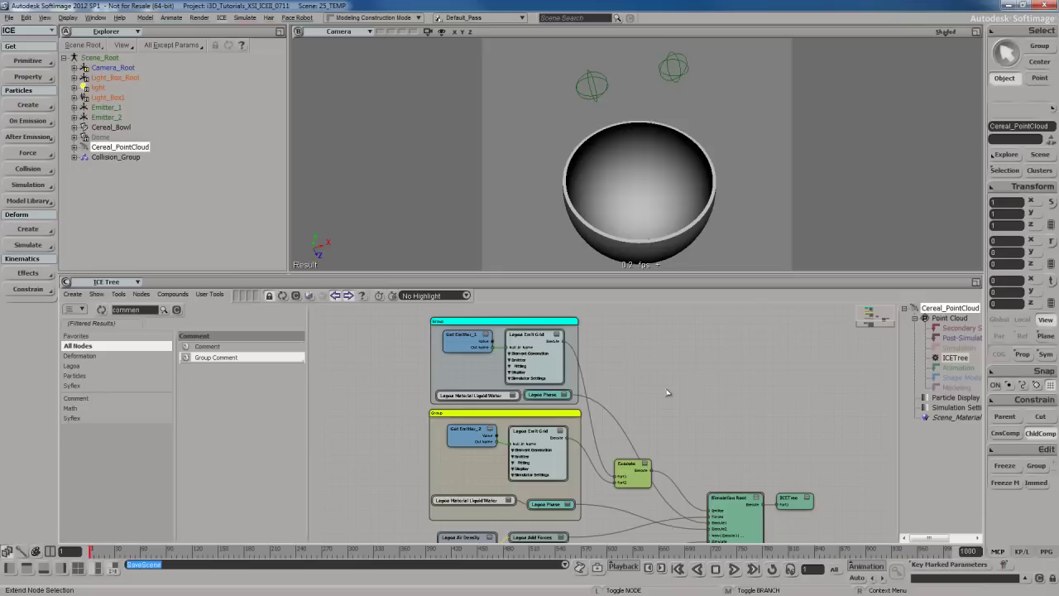
# - Rewind to frame 1 and load the Cereal_PointCloud cache from the selection as a new object
pyautogui.hotkey('shift', ',')
pyautogui.click(35, 185)
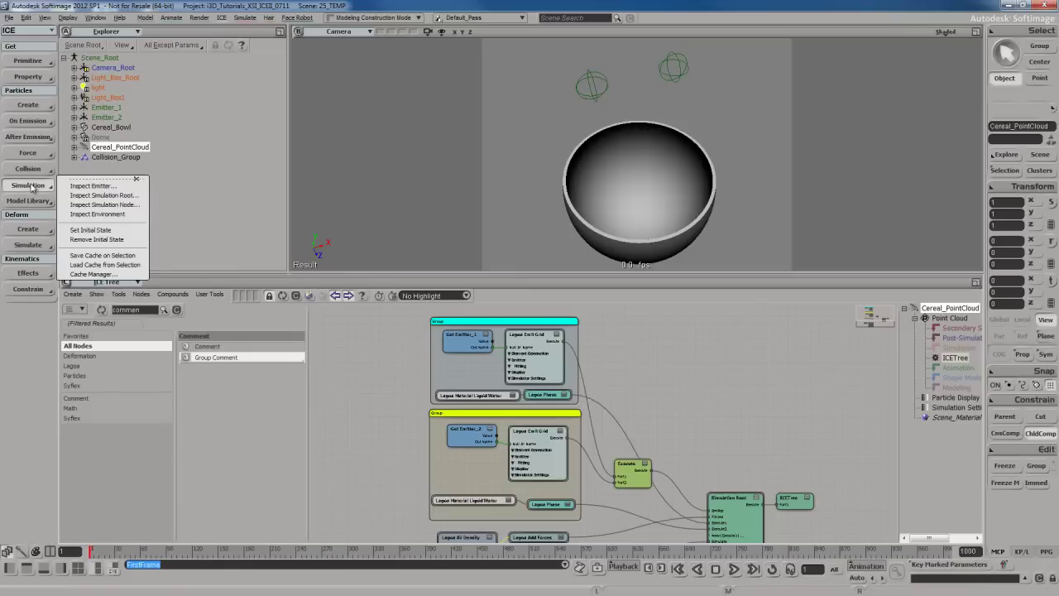
pyautogui.click(104, 265)
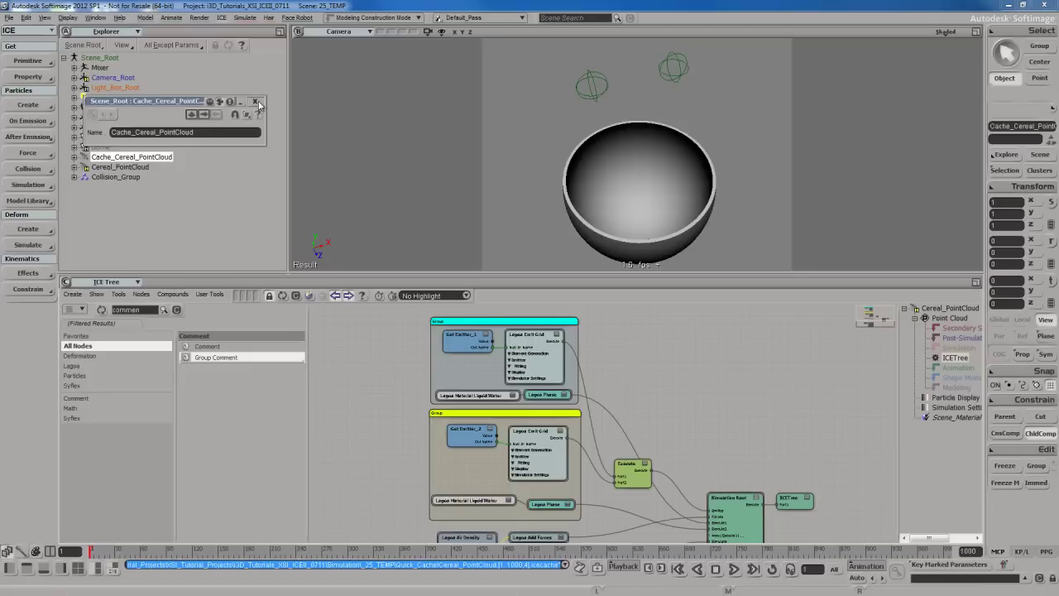
pyautogui.click(257, 102)
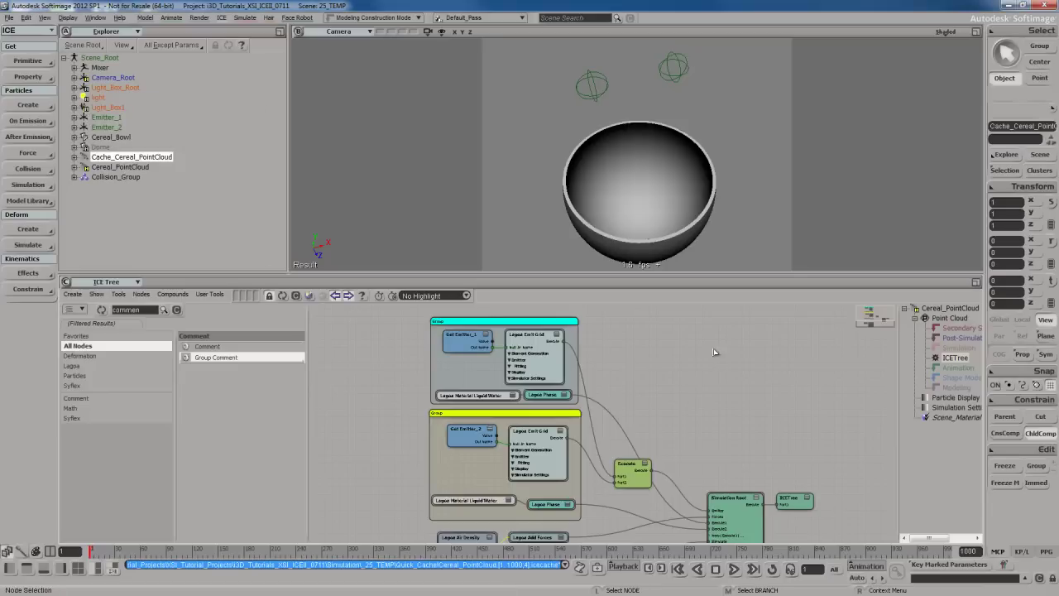
# - Disable Solve in Lagoa Simulate Multiphysics and play back the cached particles
pyautogui.scroll(-5, 712, 355)
pyautogui.scroll(1, 668, 371)
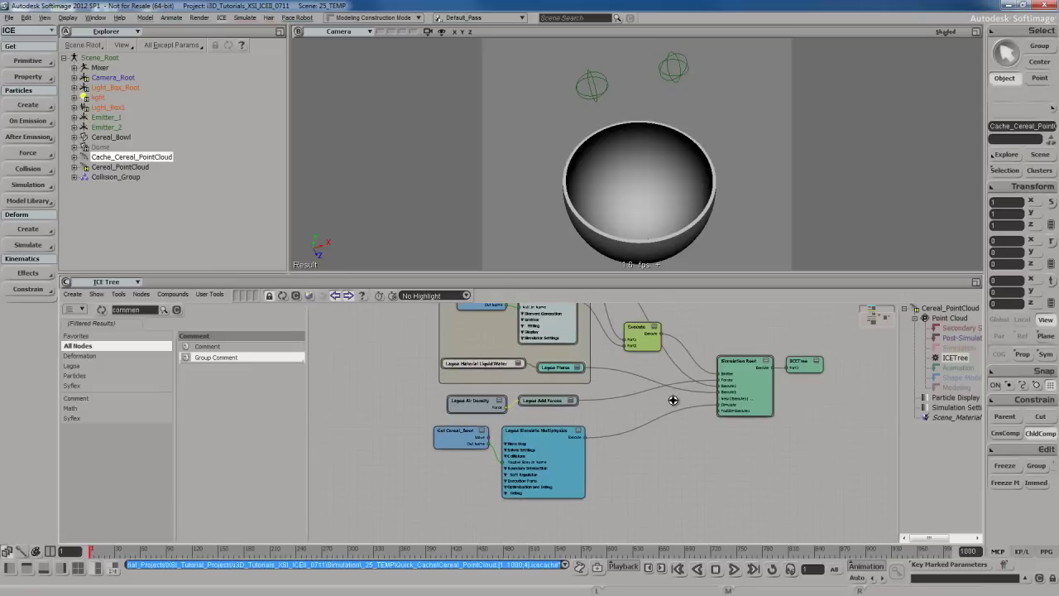
pyautogui.doubleClick(568, 464)
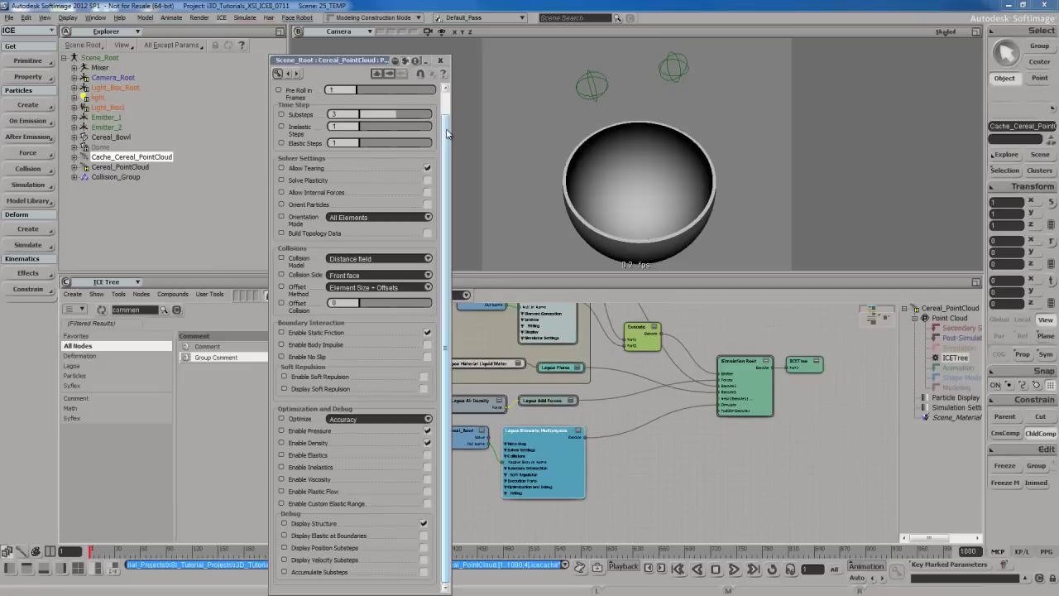
pyautogui.scroll(1, 447, 132)
pyautogui.click(440, 60)
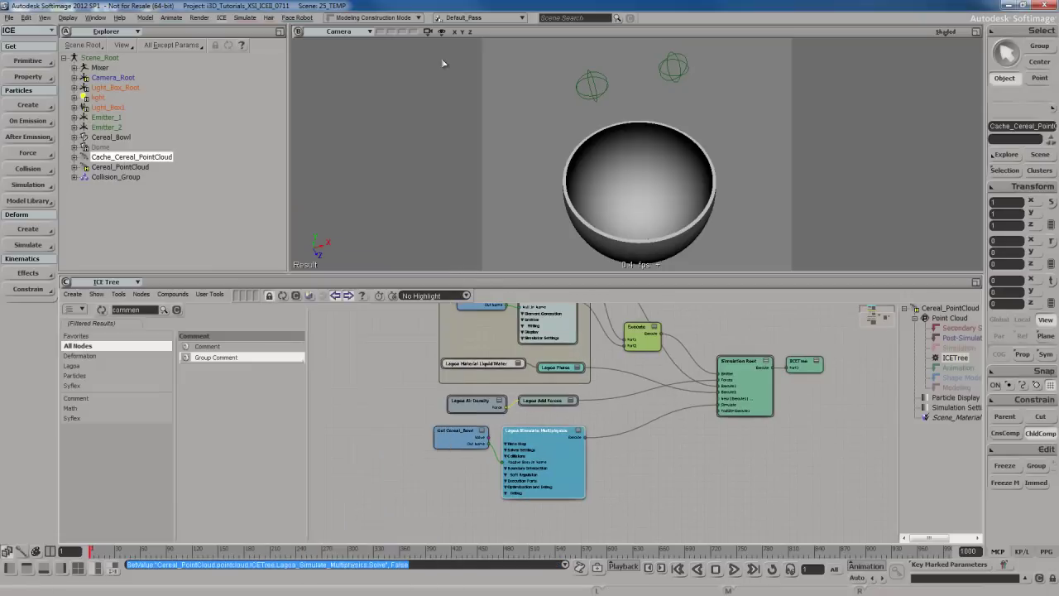
pyautogui.press('space')
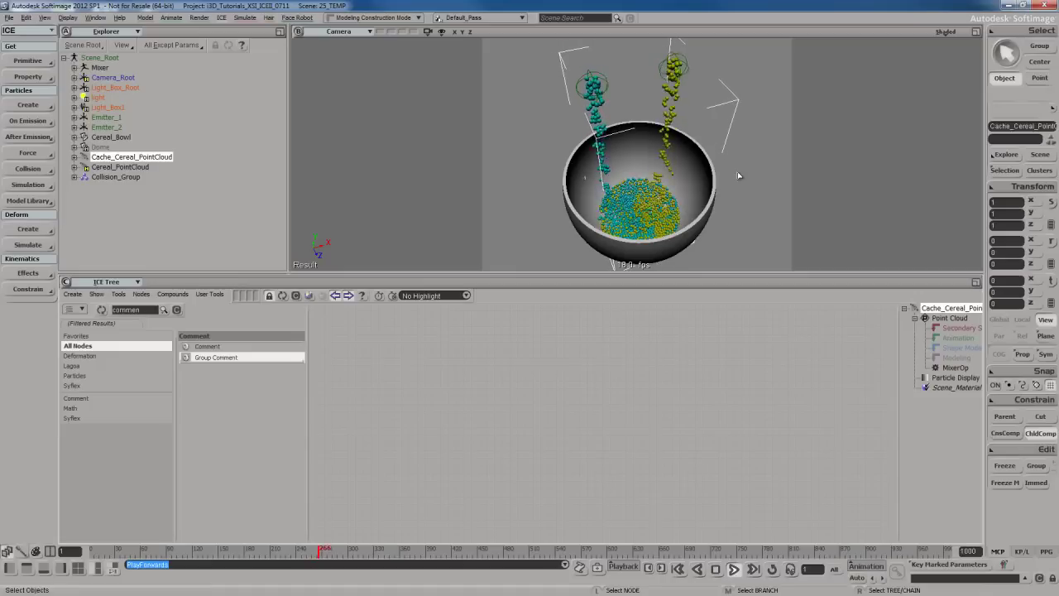
# - Stop playback, orbit to a level view of the filled bowl, then save the scene at frame 1
pyautogui.press('Escape')
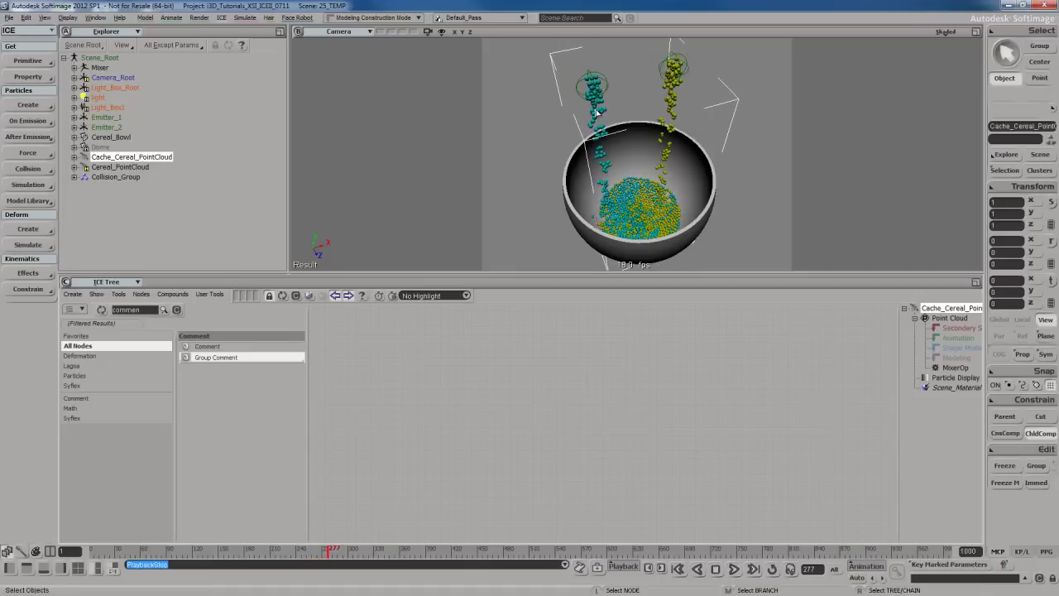
pyautogui.press('s')
pyautogui.moveTo(728, 107); pyautogui.dragTo(671, 121, button='right')
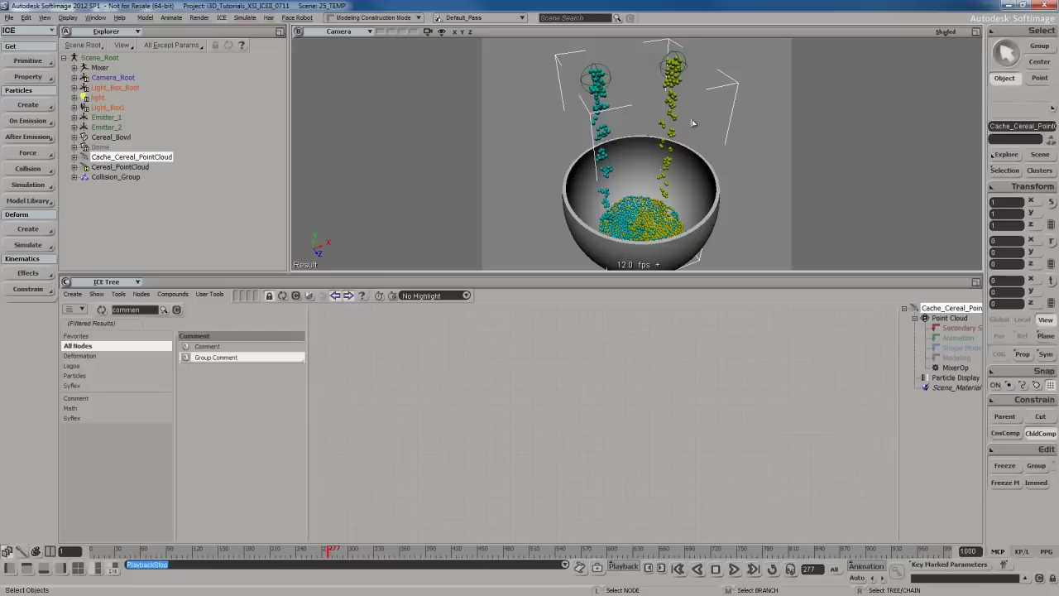
pyautogui.hotkey('shift', ',')
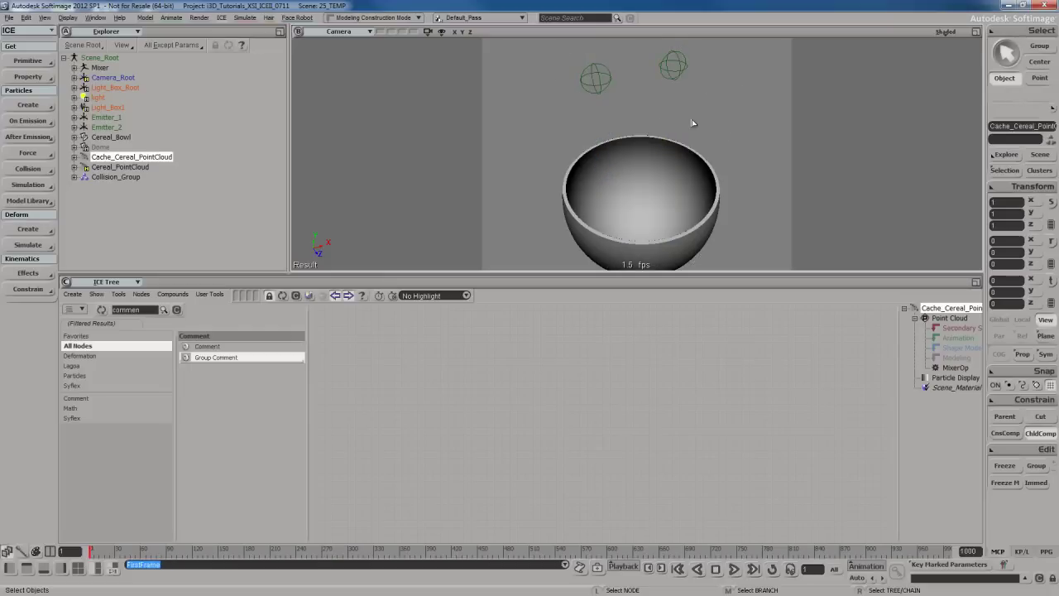
pyautogui.hotkey('ctrl', 's')
# - Create Surface from Point Cloud, play to frame 48, and set Detail 4.694, blur Strength 0, Iterations 1
pyautogui.click(33, 104)
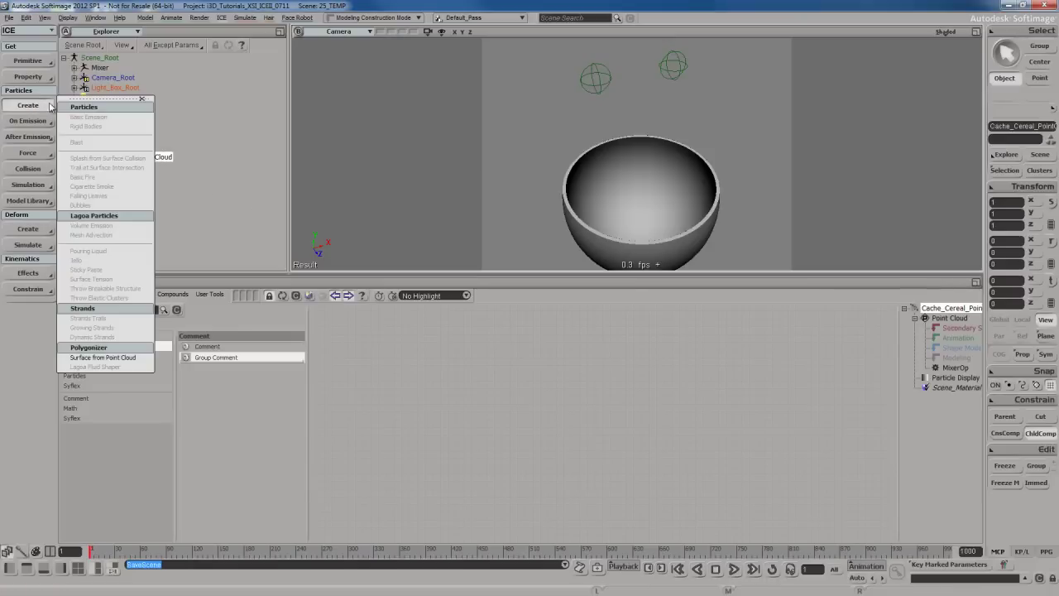
pyautogui.click(117, 357)
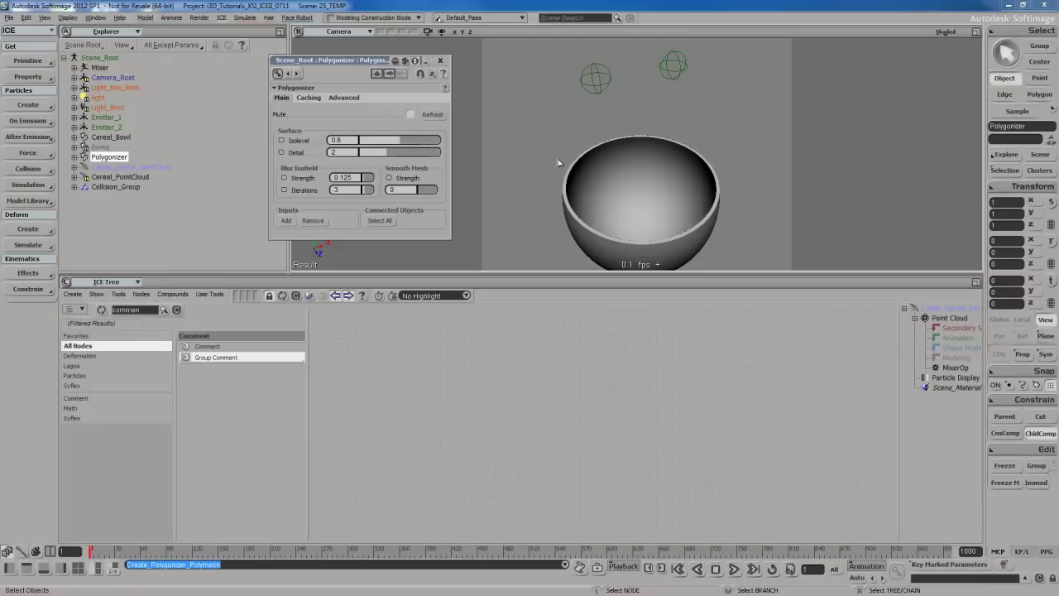
pyautogui.press('F10')
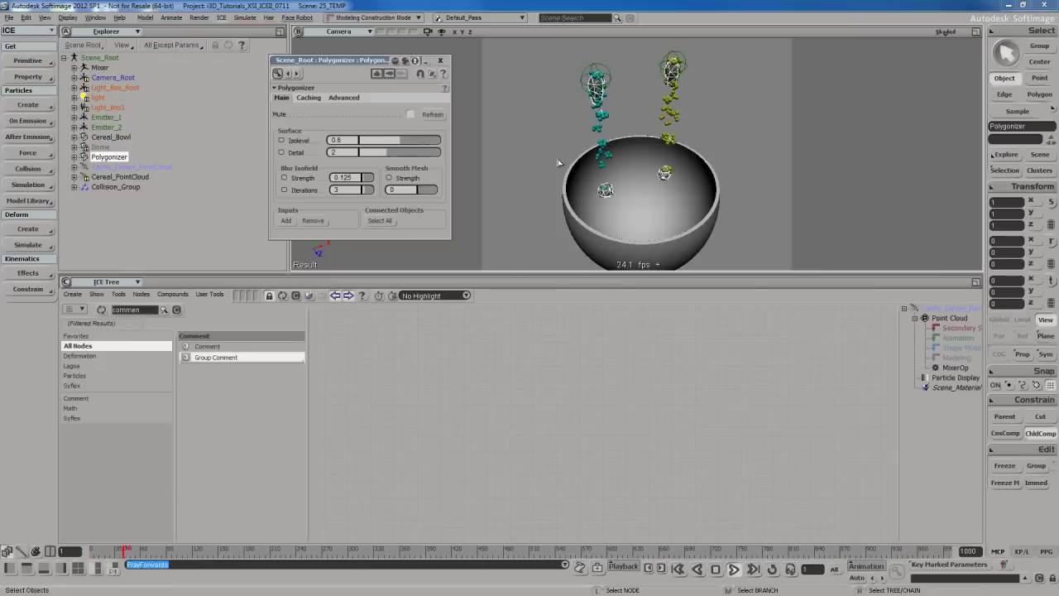
pyautogui.press('Escape')
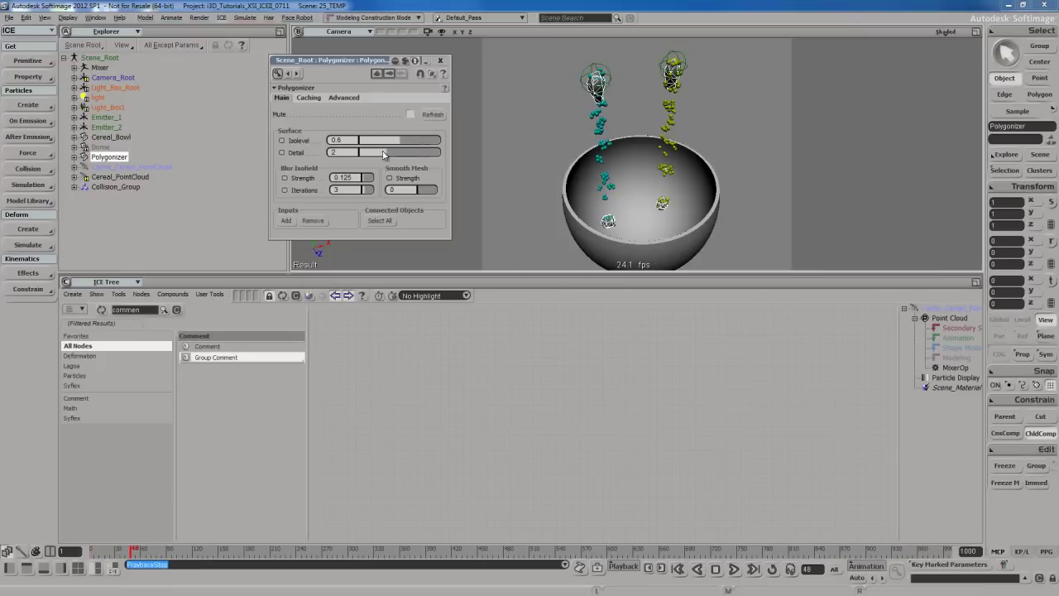
pyautogui.moveTo(398, 159); pyautogui.dragTo(436, 153)
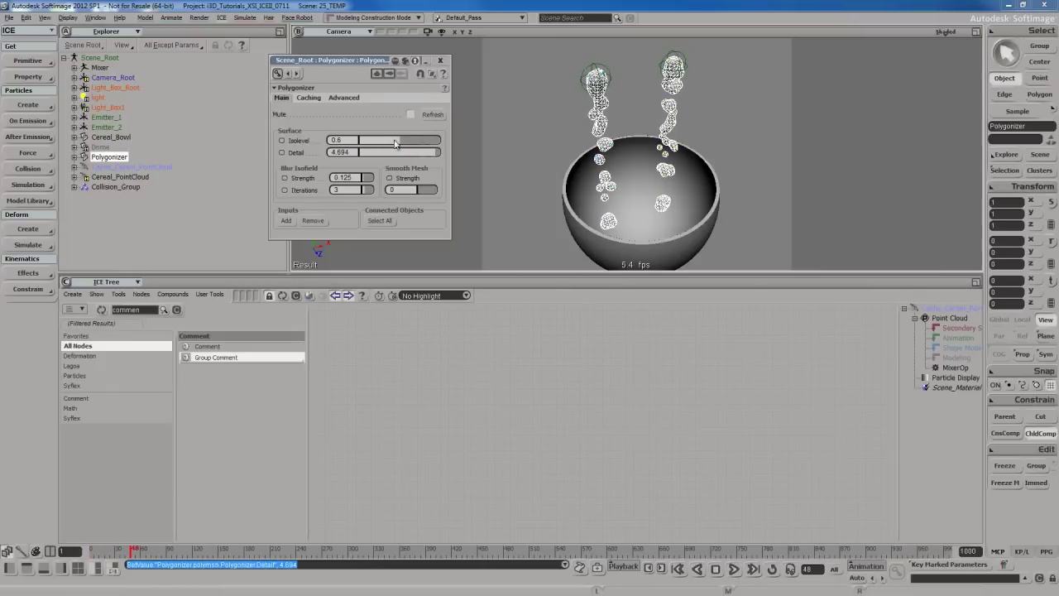
pyautogui.moveTo(369, 181); pyautogui.dragTo(362, 191)
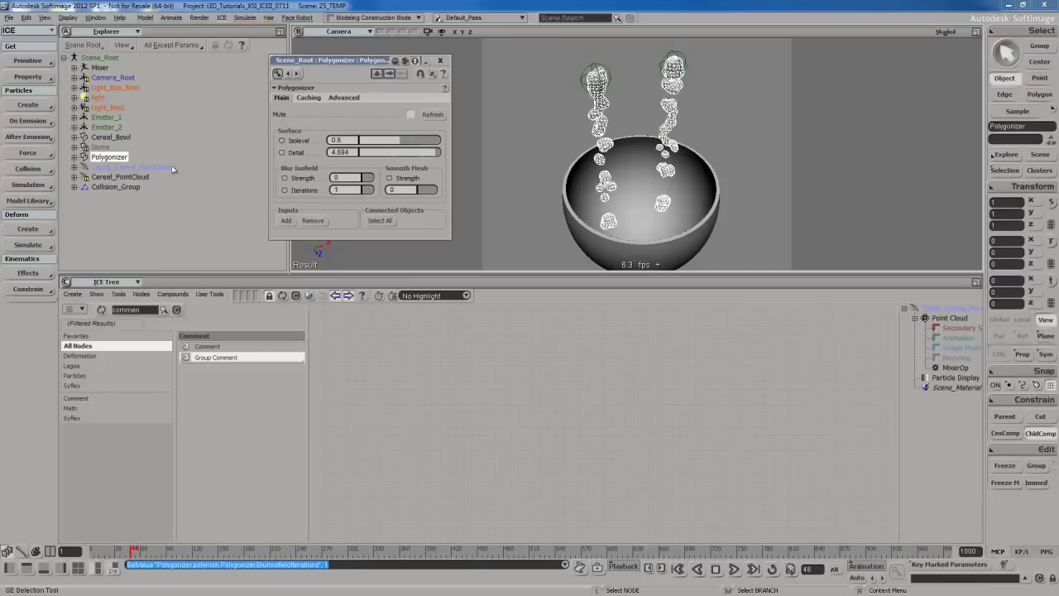
# - Add a Lagoa Fluid Shaper deformer to the polygonized fluid mesh
pyautogui.click(37, 231)
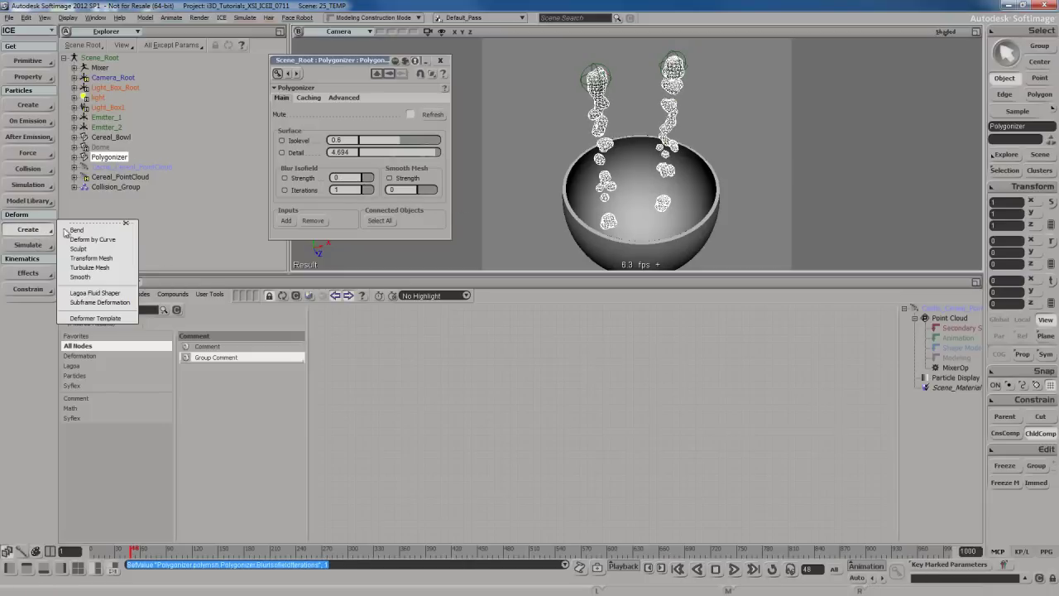
pyautogui.click(102, 294)
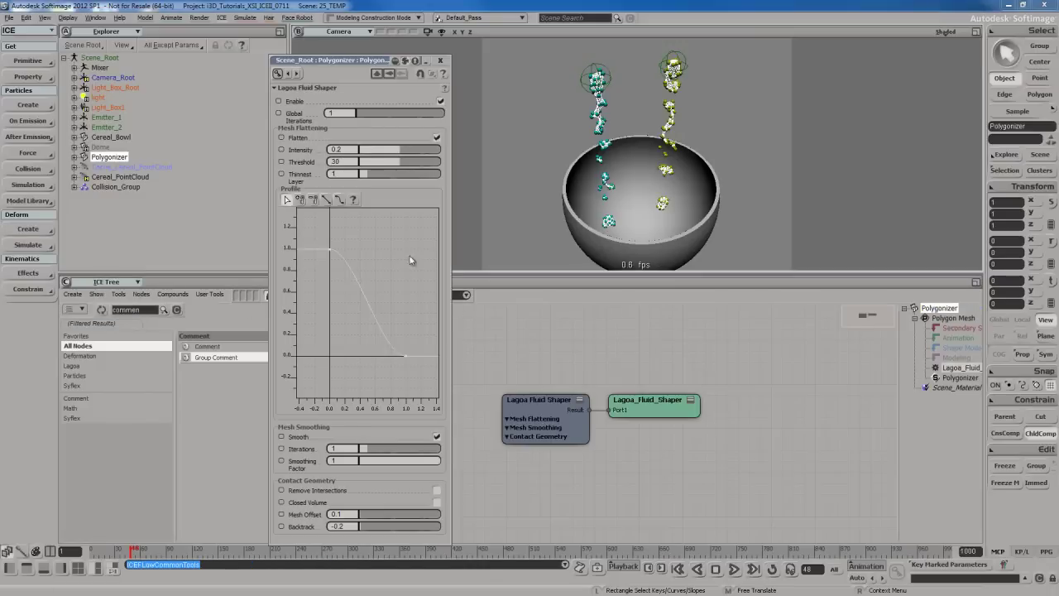
pyautogui.click(440, 62)
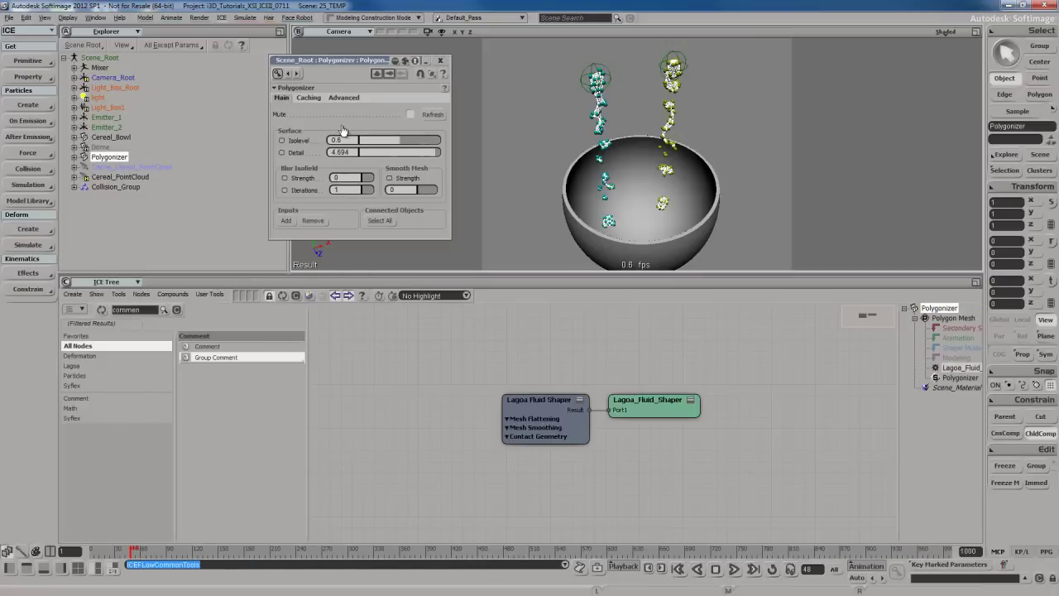
# - Lower the Polygonizer Isolevel to 0.369 and play to frame 94 to check the mesh
pyautogui.moveTo(393, 137)
pyautogui.mouseDown()
pyautogui.moveTo(374, 149)
pyautogui.moveTo(382, 147)
pyautogui.mouseUp()
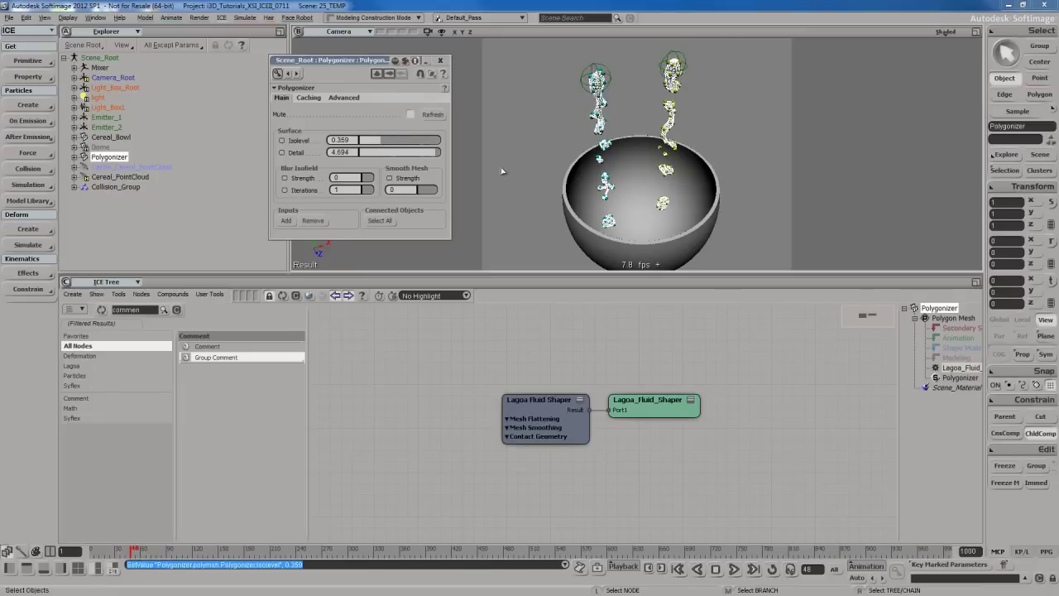
pyautogui.press('F10')
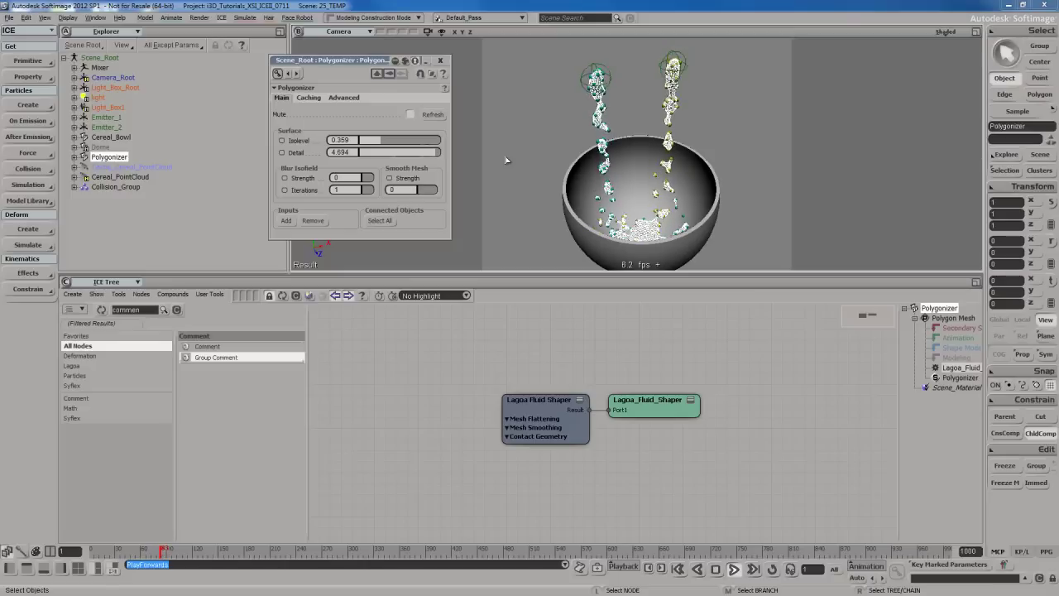
pyautogui.press('Escape')
pyautogui.scroll(5, 505, 160)
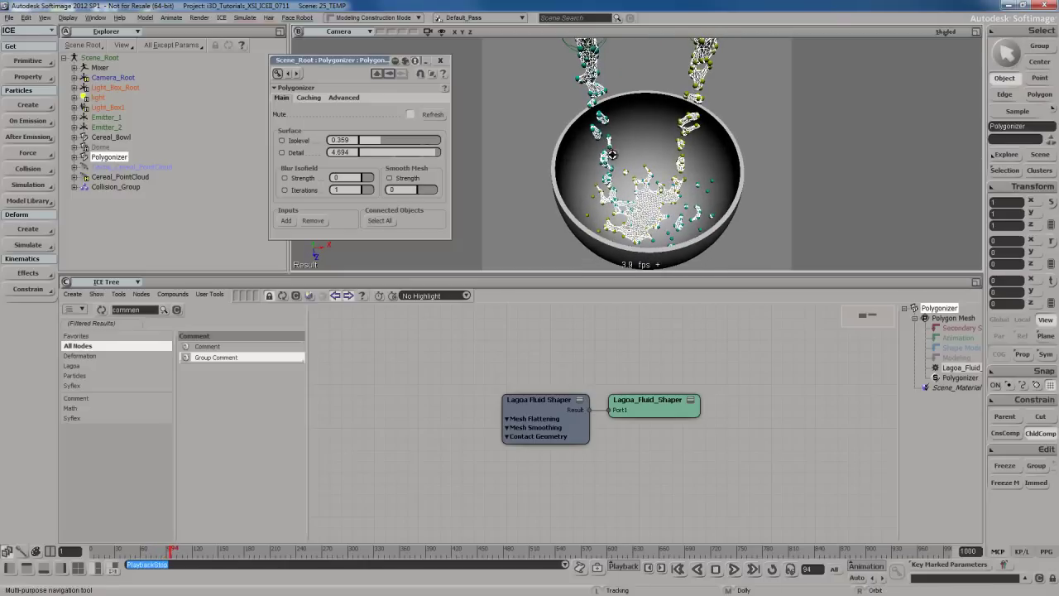
# - Turn off Render Visibility on the Cache_Cereal_PointCloud object's Visibility property
pyautogui.click(166, 168)
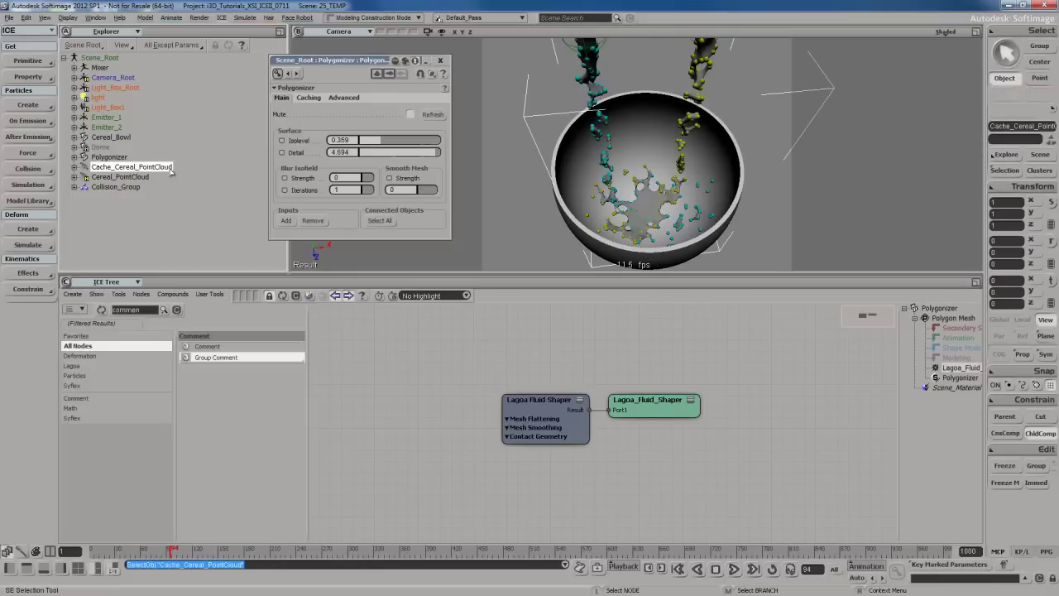
pyautogui.press('F3')
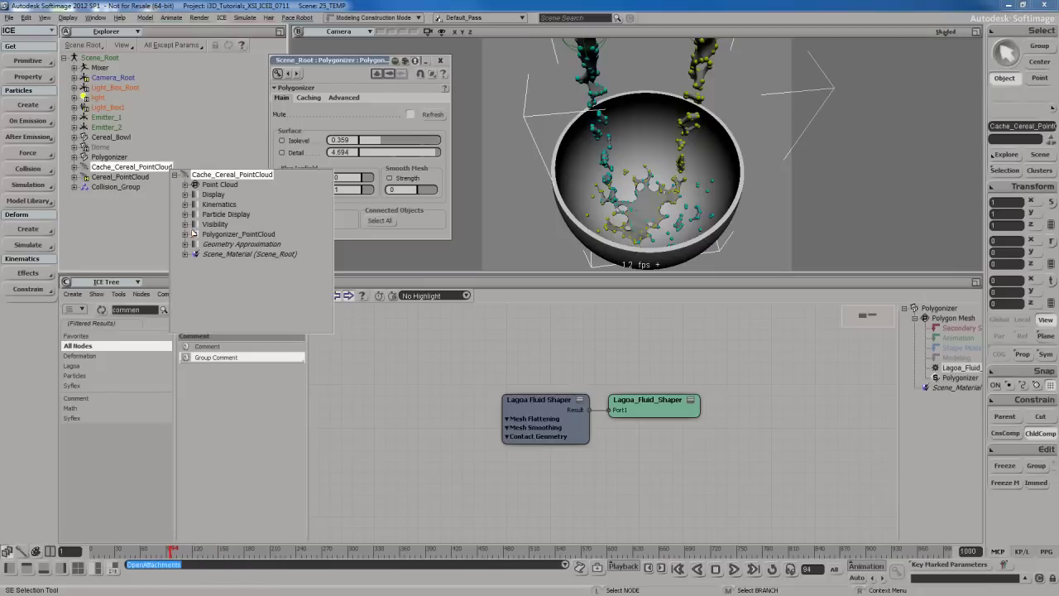
pyautogui.click(194, 224)
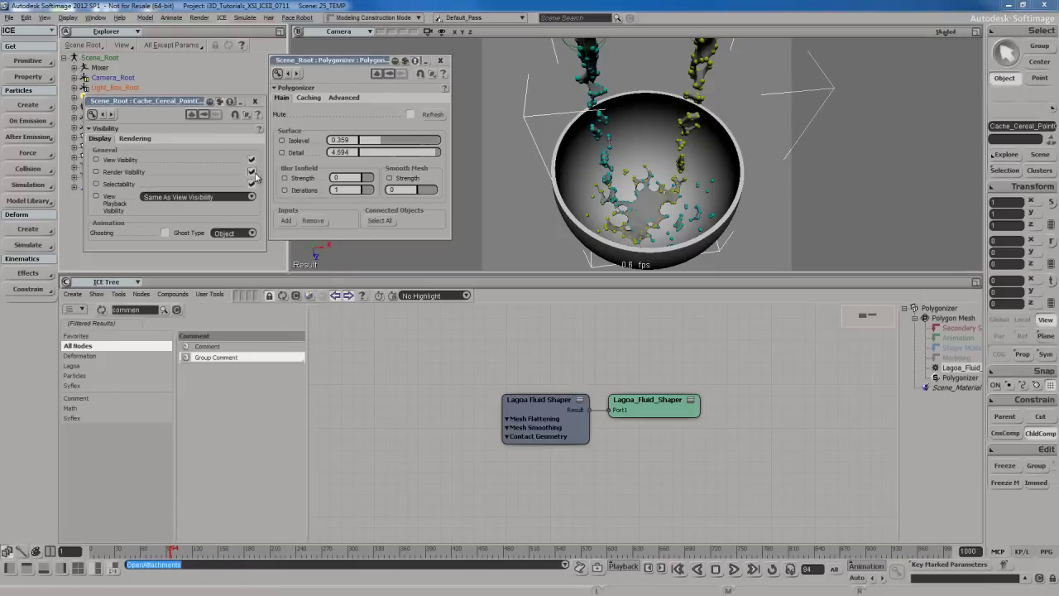
pyautogui.click(251, 171)
pyautogui.click(255, 101)
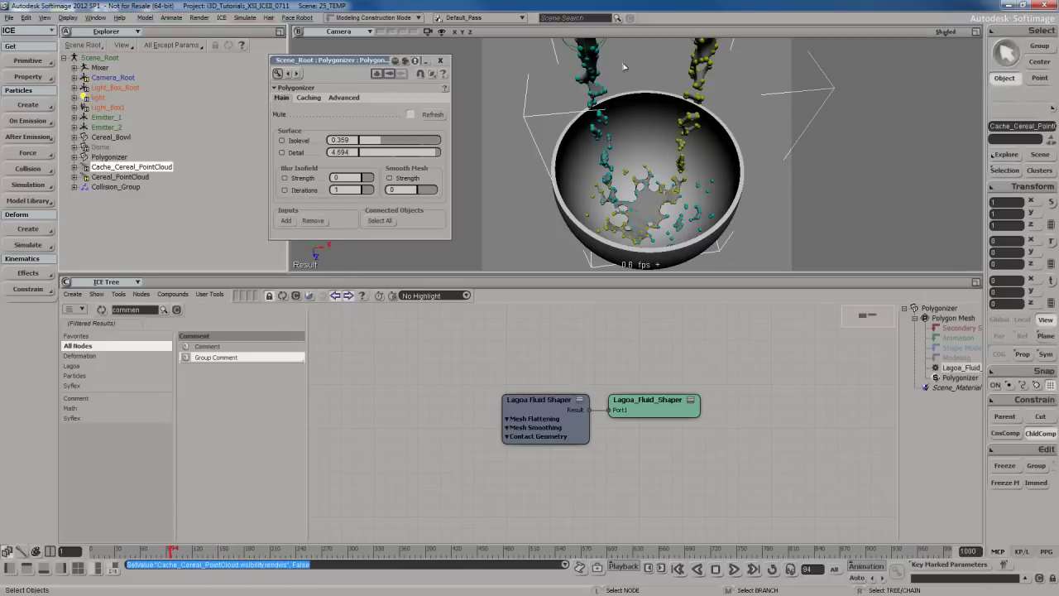
# - Draw a render region over the bowl and orbit slightly to preview the mesh-only render
pyautogui.press('q')
pyautogui.moveTo(511, 66); pyautogui.dragTo(757, 258)
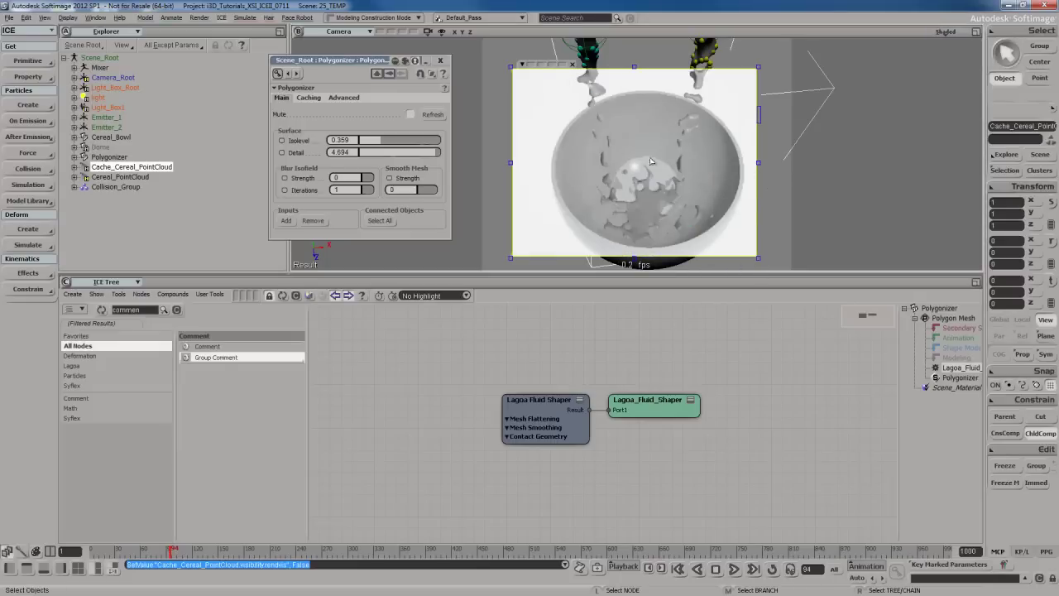
pyautogui.press('s')
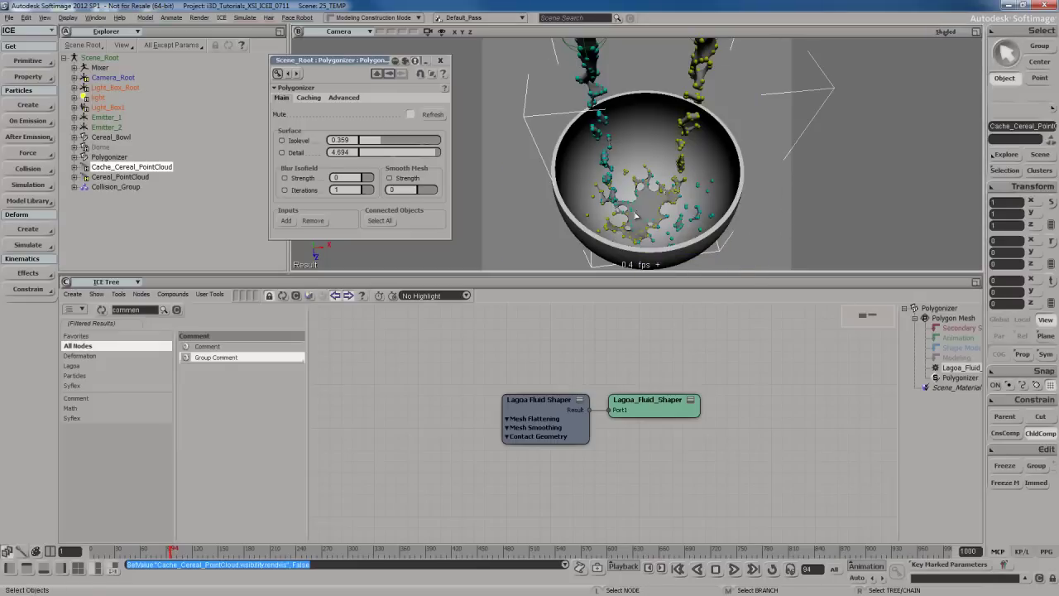
pyautogui.moveTo(634, 213); pyautogui.dragTo(654, 214, button='right')
pyautogui.press('space')
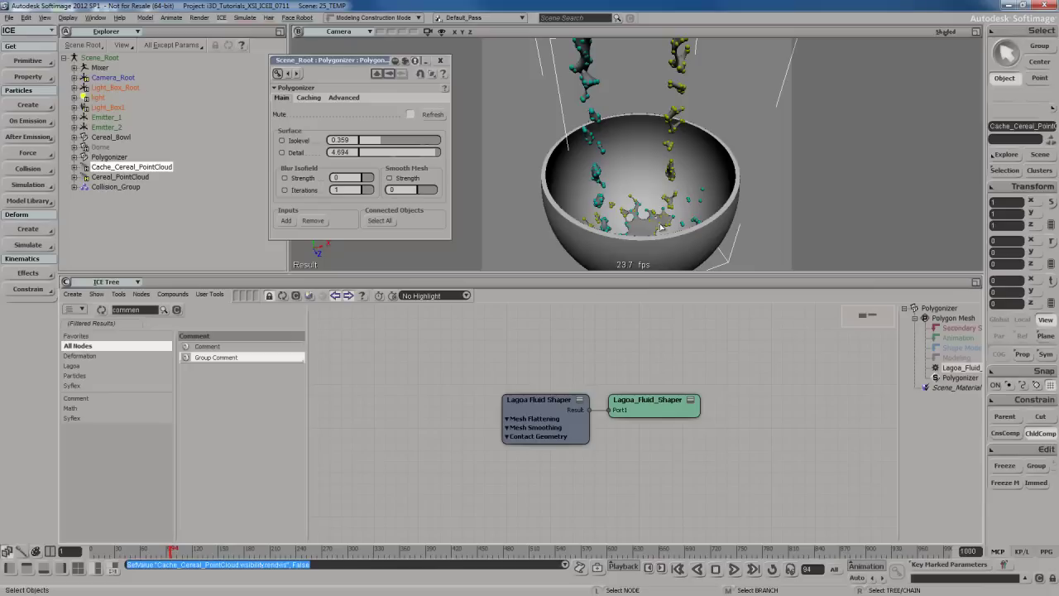
# - Close the Polygonizer settings, select the Polygonizer mesh, and create an empty ICE Tree on it
pyautogui.click(440, 61)
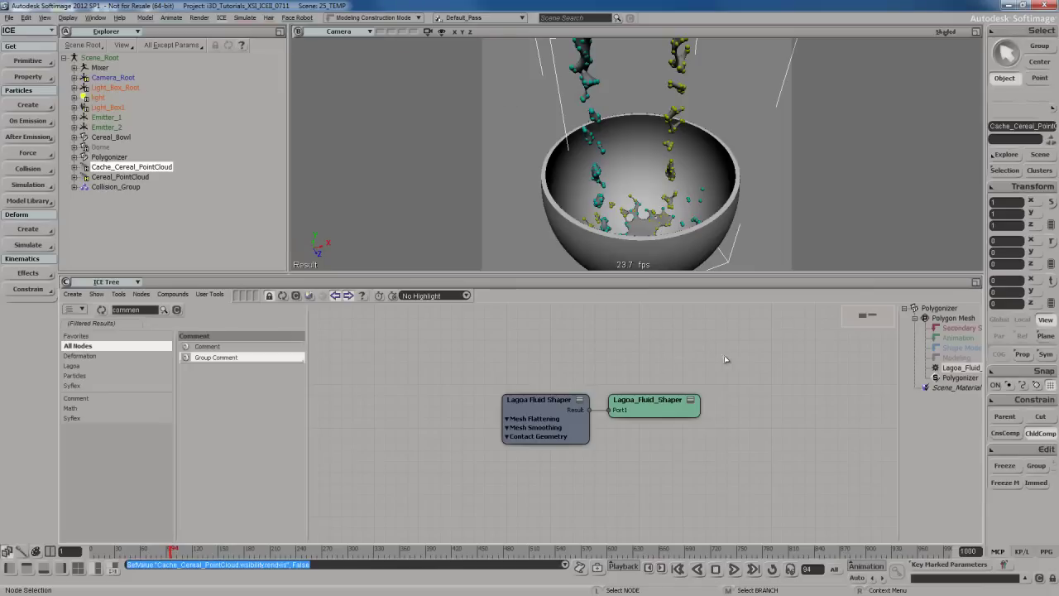
pyautogui.click(110, 156)
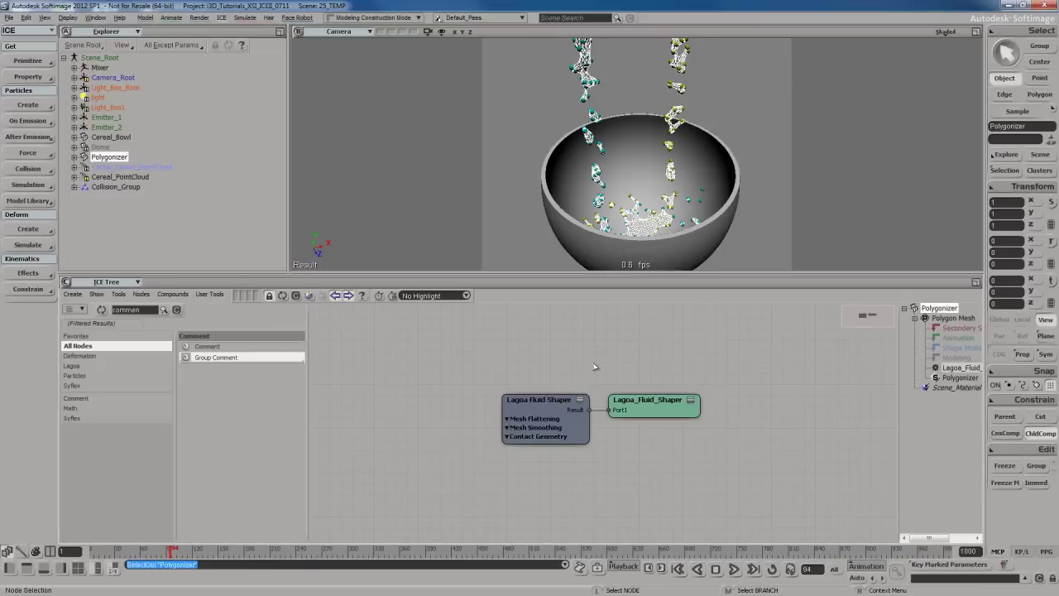
pyautogui.click(73, 294)
pyautogui.click(80, 304)
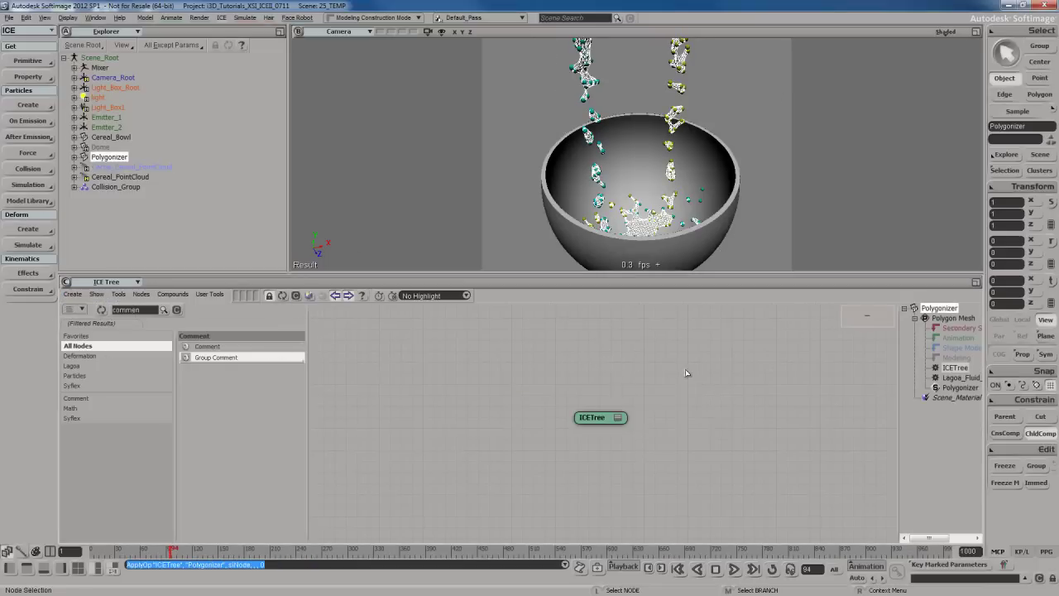
# - Drag Cache_Cereal_PointCloud into the ICE graph as a Get data node beside the ICETree root
pyautogui.moveTo(597, 420); pyautogui.dragTo(788, 397)
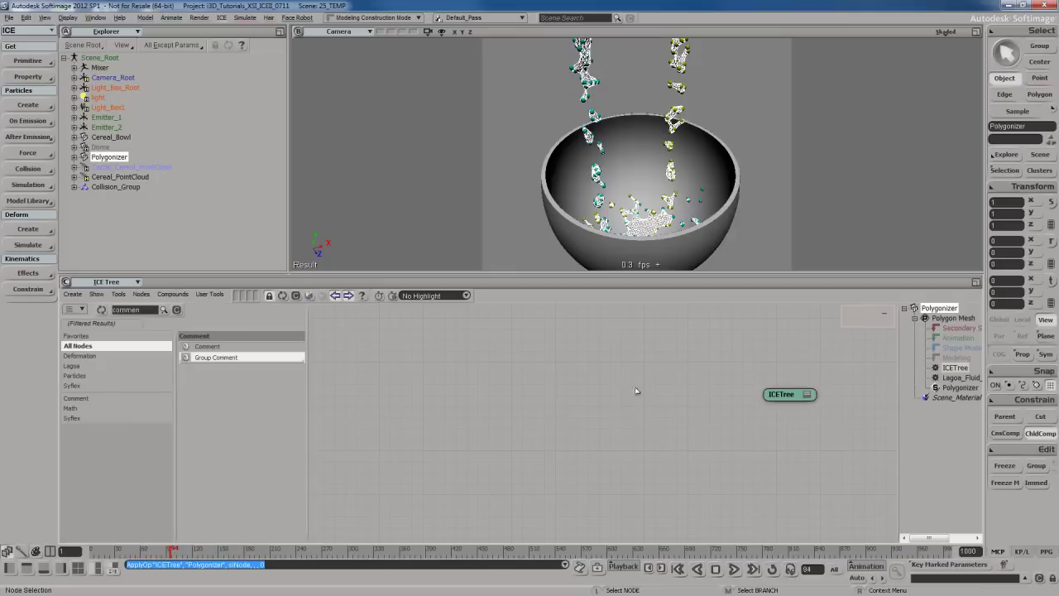
pyautogui.moveTo(144, 170); pyautogui.dragTo(406, 354)
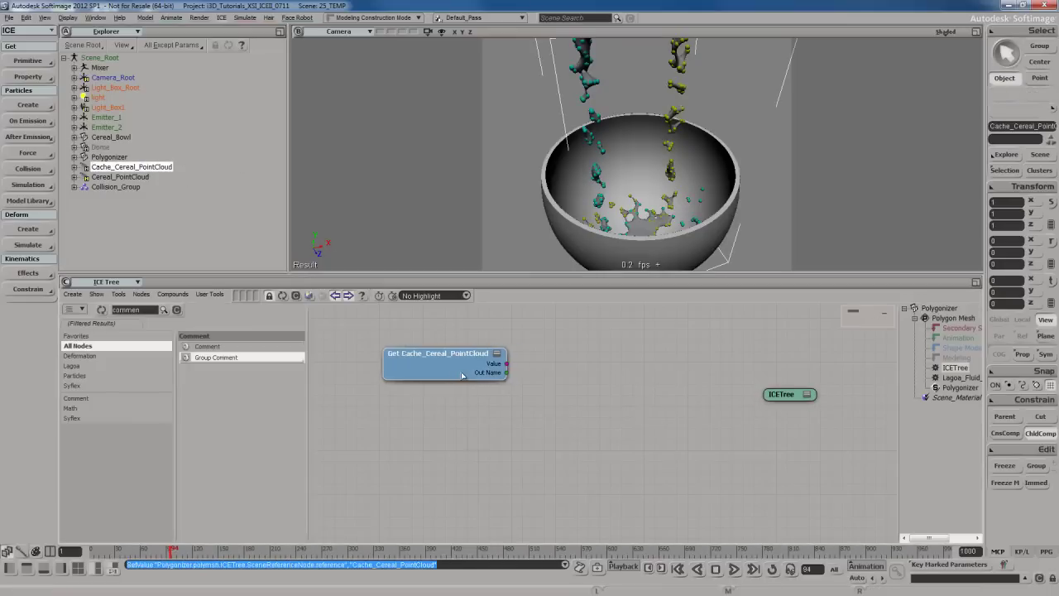
pyautogui.moveTo(486, 380); pyautogui.dragTo(467, 379)
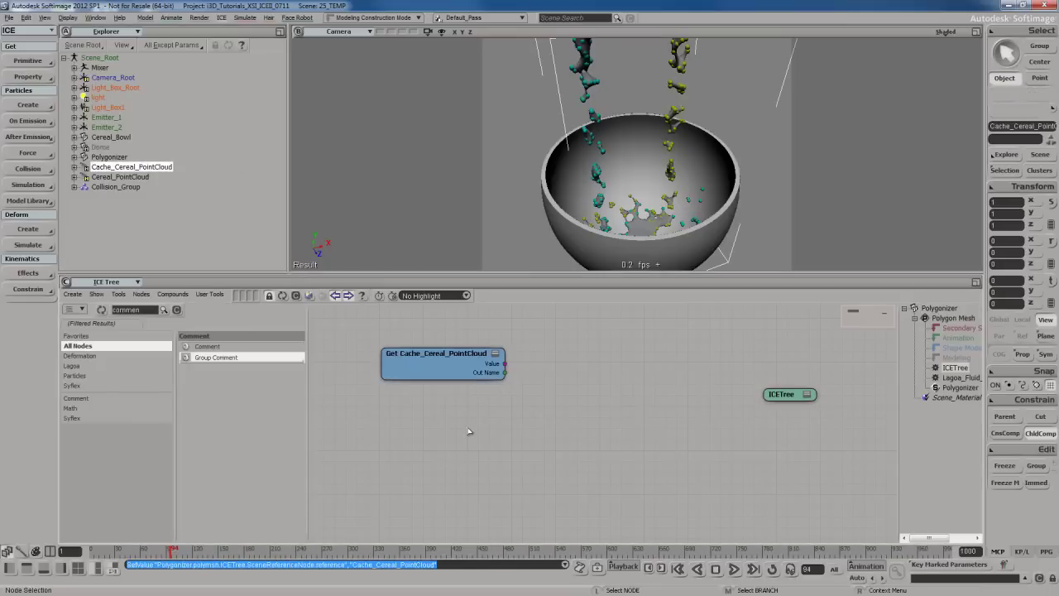
# - Add a Get Polygonizer node and set its reference to the Polygonizer's NodePosition attribute
pyautogui.click(109, 156)
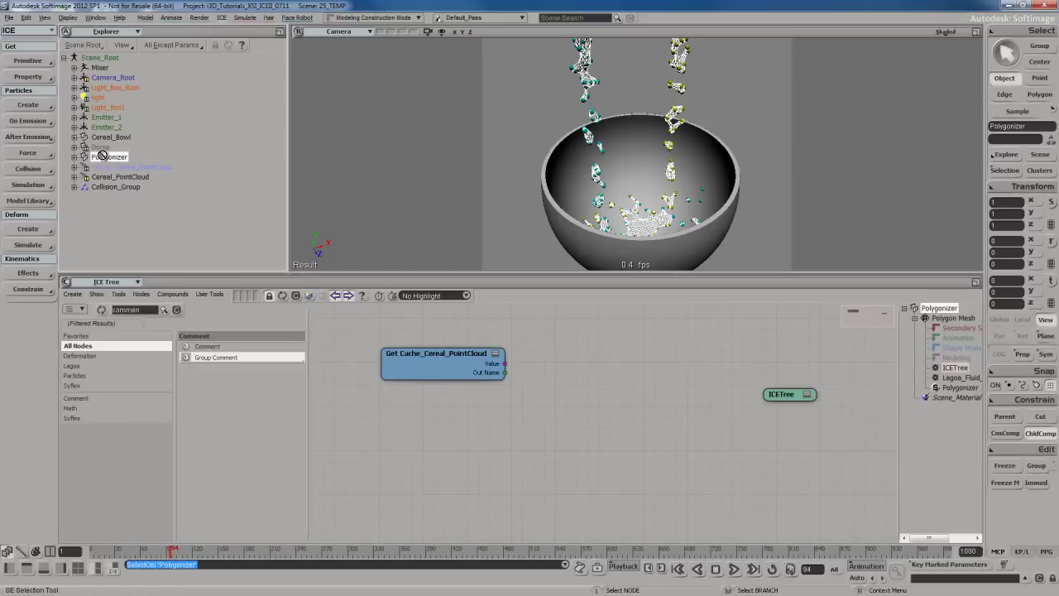
pyautogui.moveTo(416, 447); pyautogui.dragTo(418, 457)
pyautogui.doubleClick(426, 454)
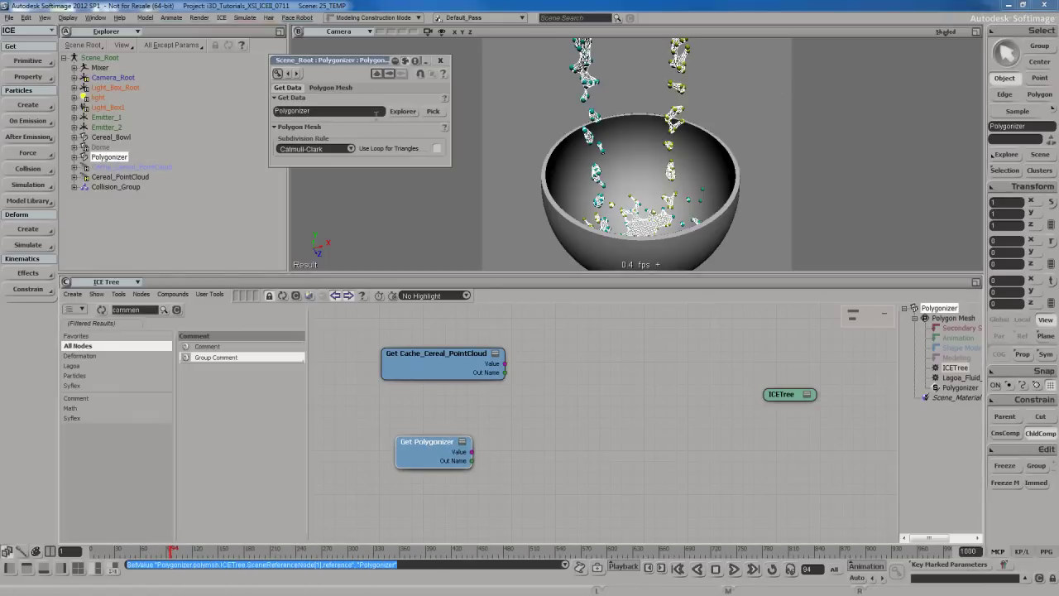
pyautogui.click(402, 111)
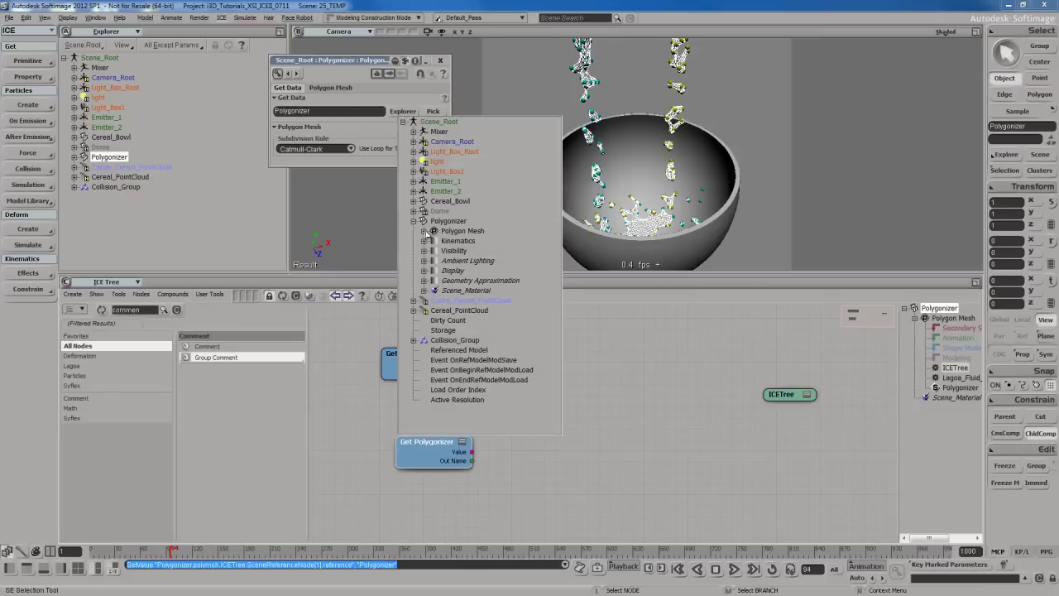
pyautogui.click(424, 231)
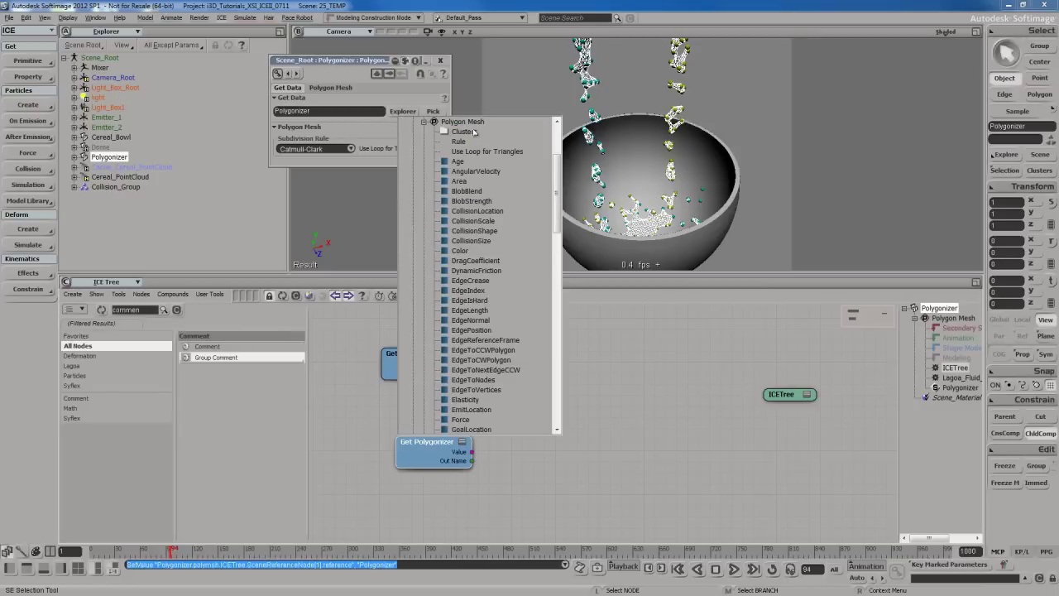
pyautogui.scroll(-5, 464, 165)
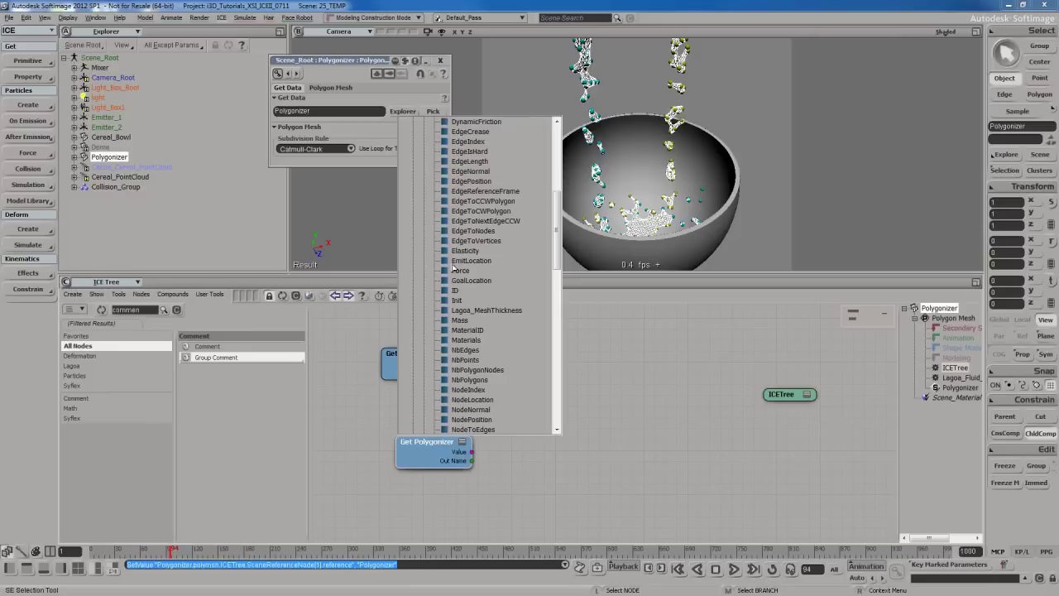
pyautogui.scroll(-5, 471, 205)
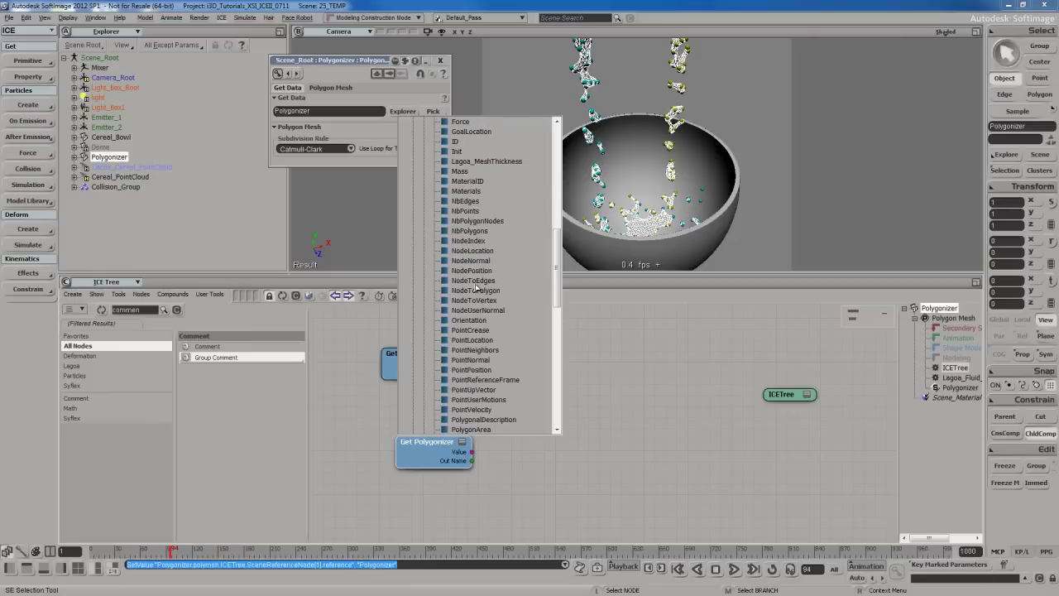
pyautogui.scroll(2, 471, 273)
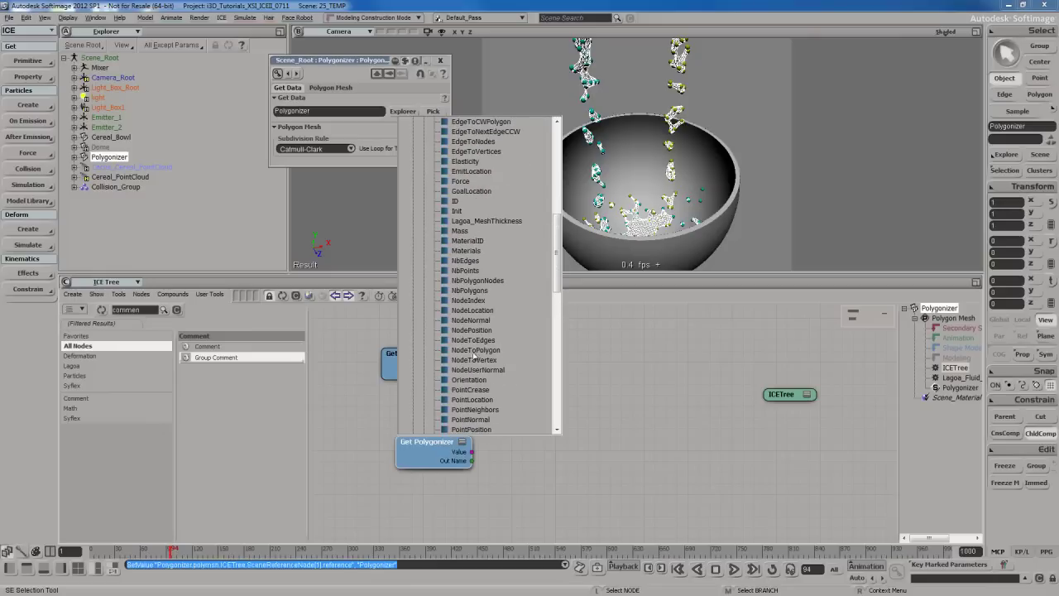
pyautogui.click(478, 331)
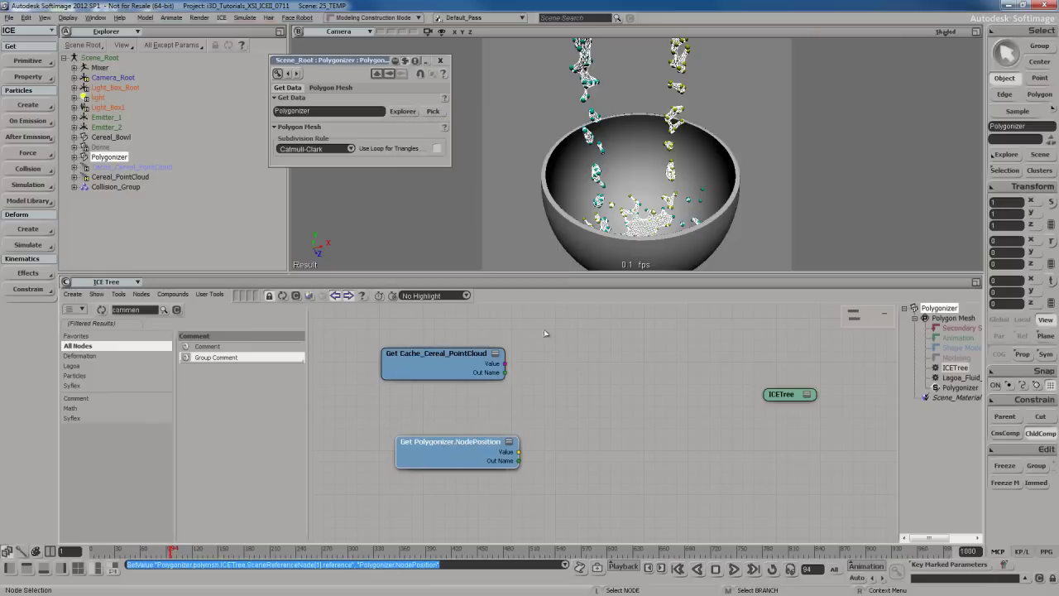
# - Search 'get clos' and add a Get Closest Location node to the graph
pyautogui.doubleClick(133, 312)
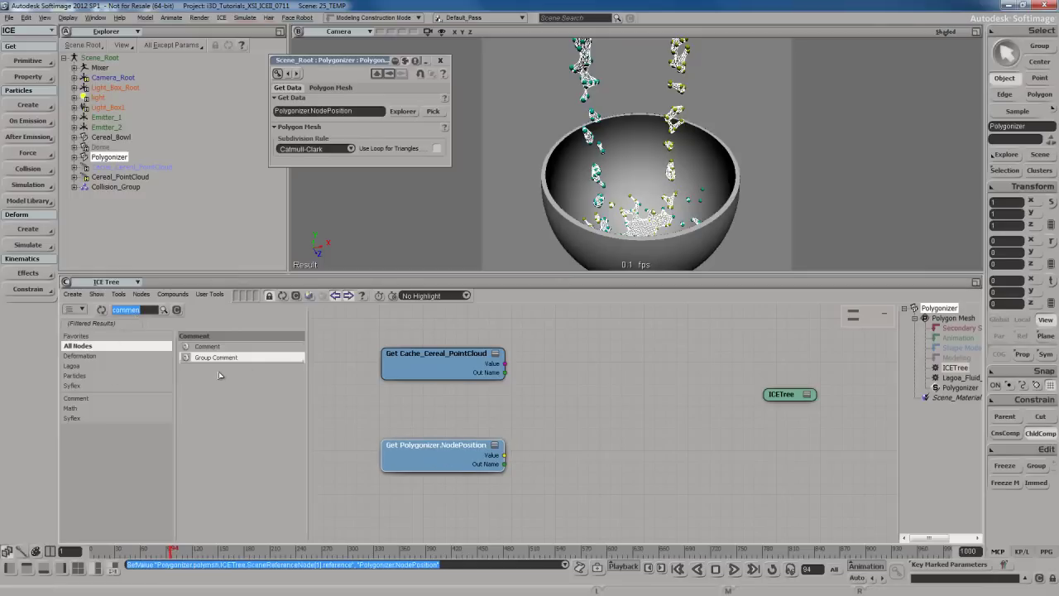
pyautogui.write('get closest')
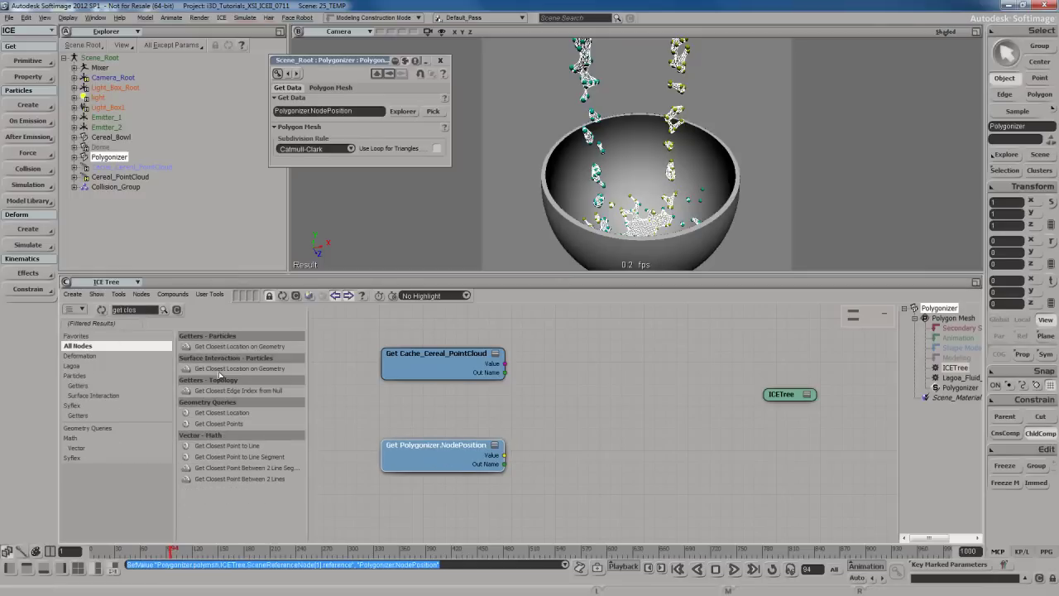
pyautogui.click(210, 414)
pyautogui.moveTo(209, 416); pyautogui.dragTo(546, 400)
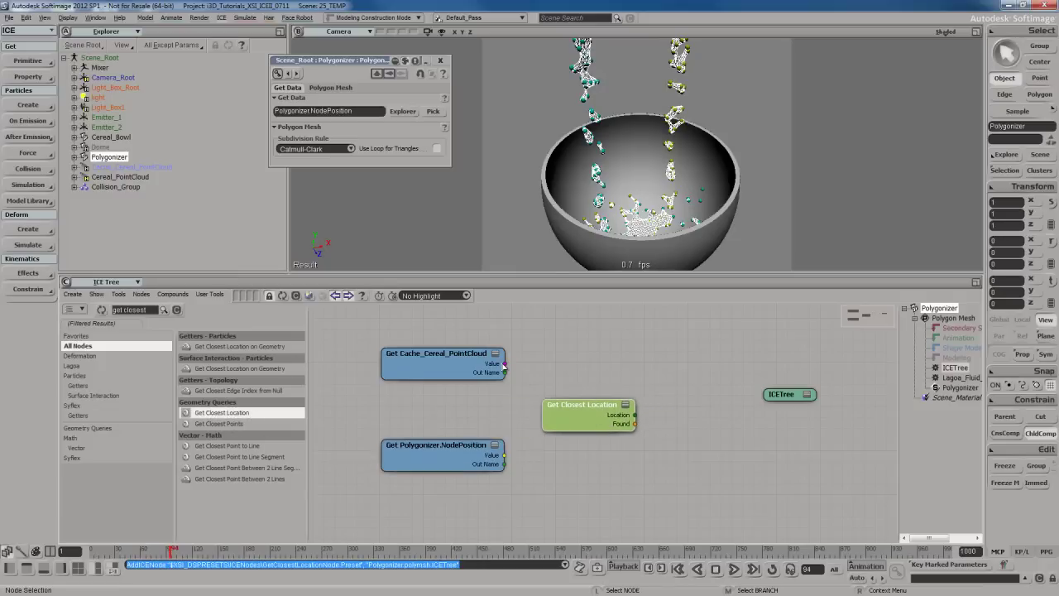
# - Wire the point cloud into Geometry and NodePosition into Position of Get Closest Location
pyautogui.moveTo(504, 362); pyautogui.dragTo(591, 420)
pyautogui.click(588, 423)
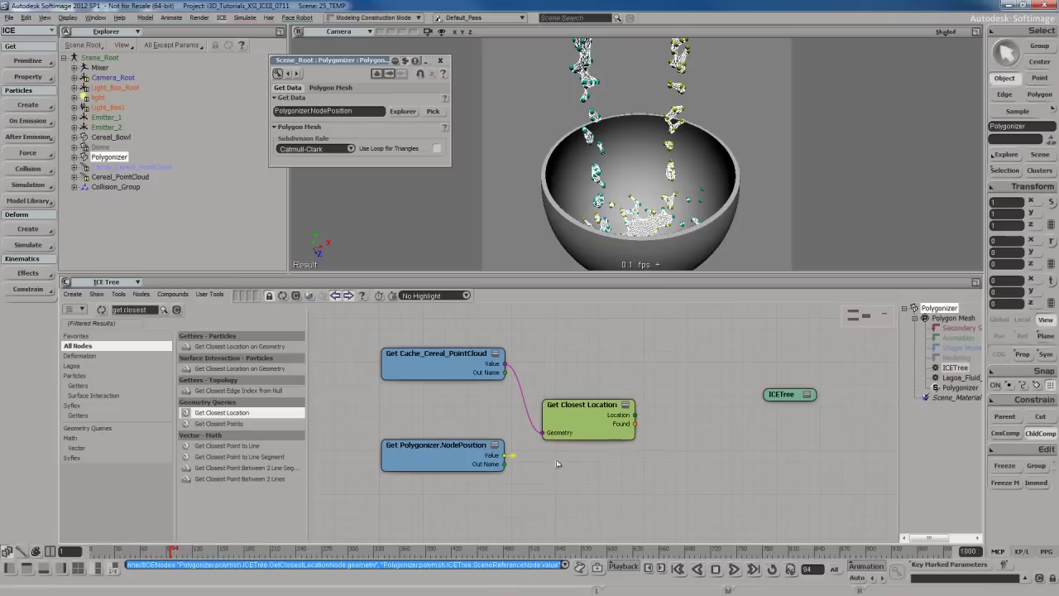
pyautogui.moveTo(506, 455); pyautogui.dragTo(477, 420)
pyautogui.click(612, 432)
pyautogui.click(604, 409)
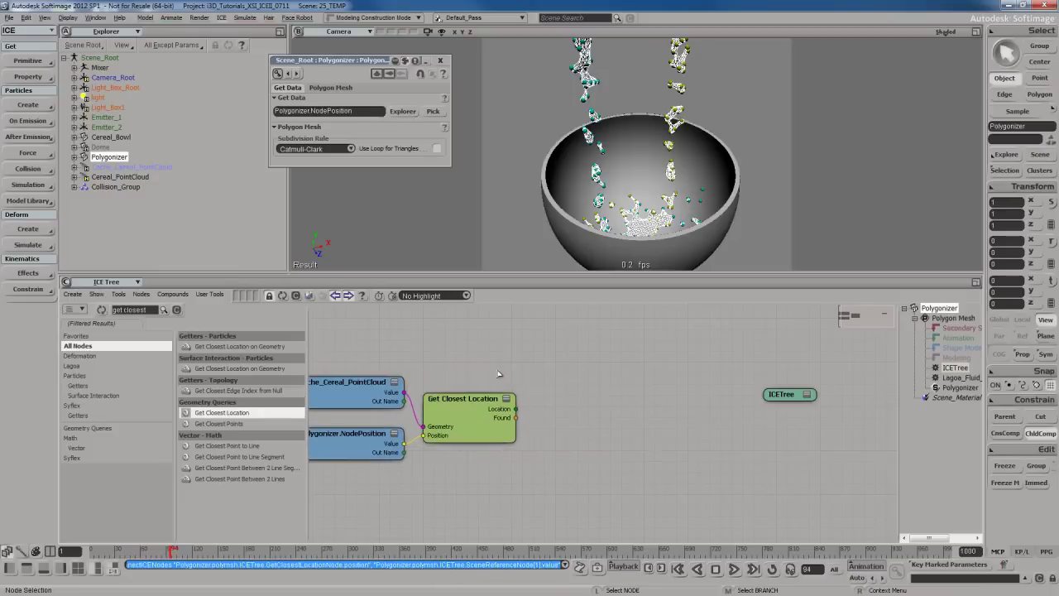
# - Search 'get da', add a Get Data node, and set it to read Color
pyautogui.click(130, 311)
pyautogui.press('BackSpace')
pyautogui.write('get da')
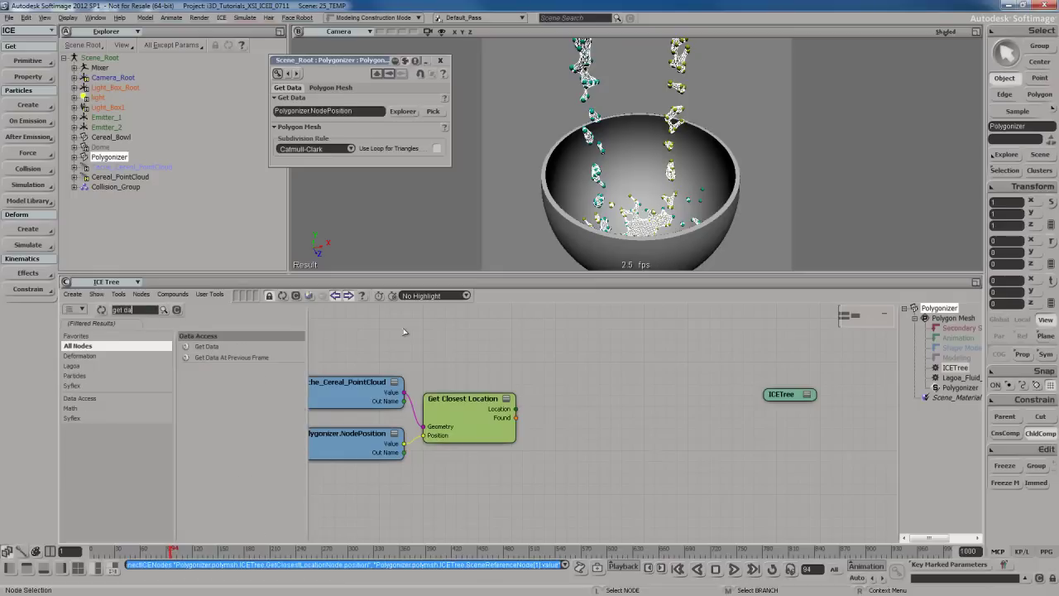
pyautogui.moveTo(209, 351); pyautogui.dragTo(637, 422)
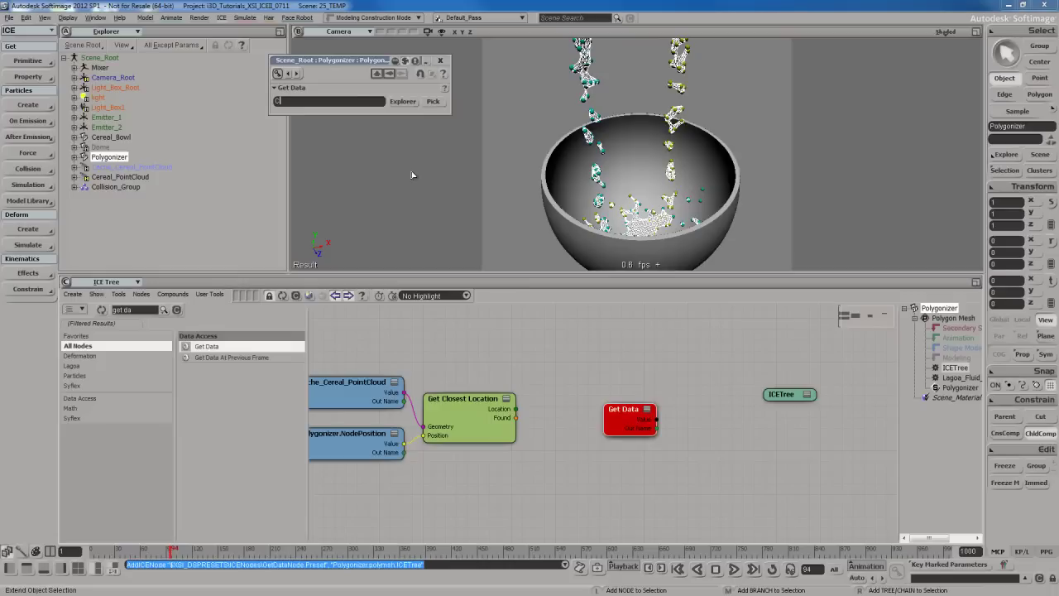
pyautogui.write('or')
pyautogui.press('Return')
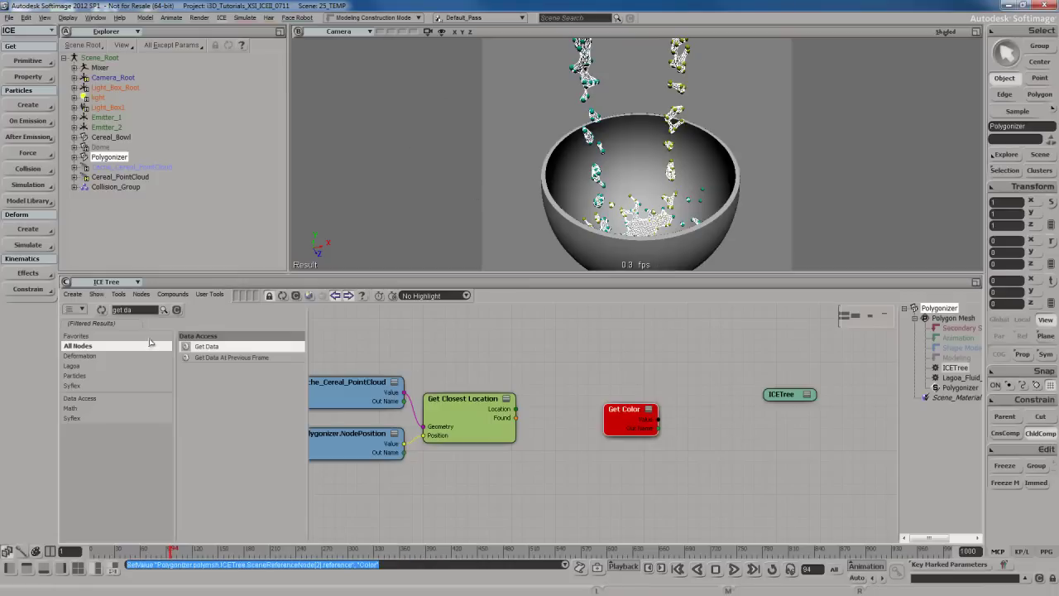
# - Replace the node search text with 'set dat' to list the Set Data nodes
pyautogui.click(152, 310)
pyautogui.press('BackSpace')
pyautogui.write('set data')
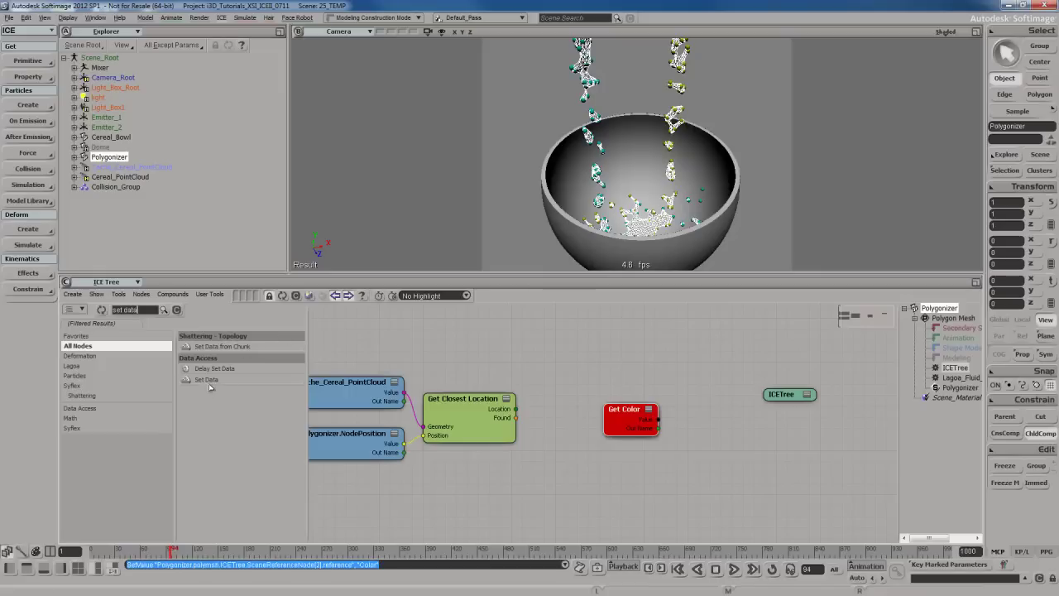
# - Add a Set Data node into ICETree Port1 and feed Get Color's Value into it
pyautogui.moveTo(206, 380); pyautogui.dragTo(703, 422)
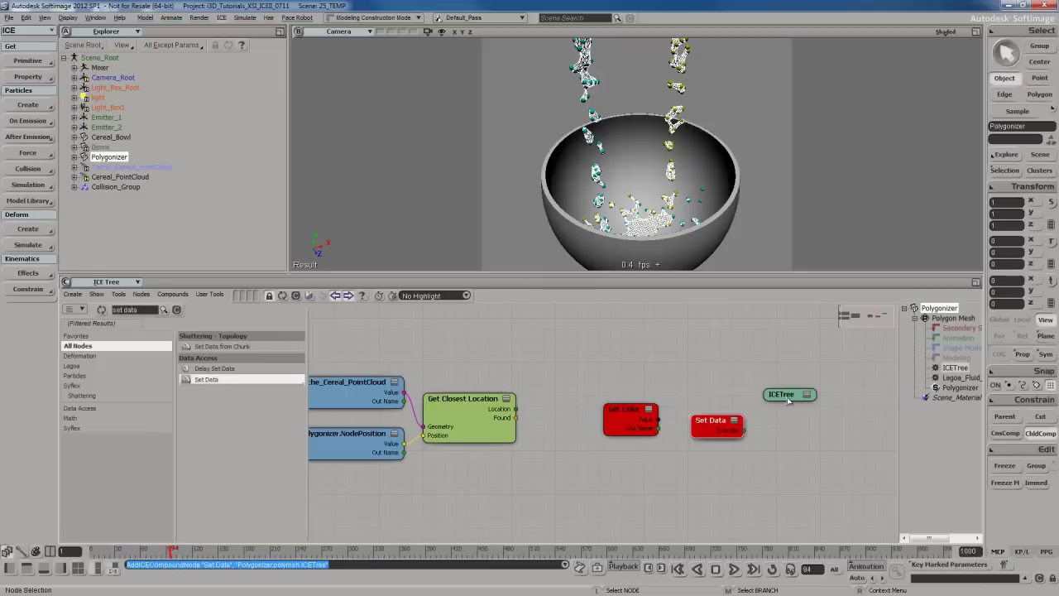
pyautogui.moveTo(789, 400); pyautogui.dragTo(815, 418)
pyautogui.click(815, 416)
pyautogui.moveTo(642, 426); pyautogui.dragTo(702, 422)
pyautogui.click(725, 427)
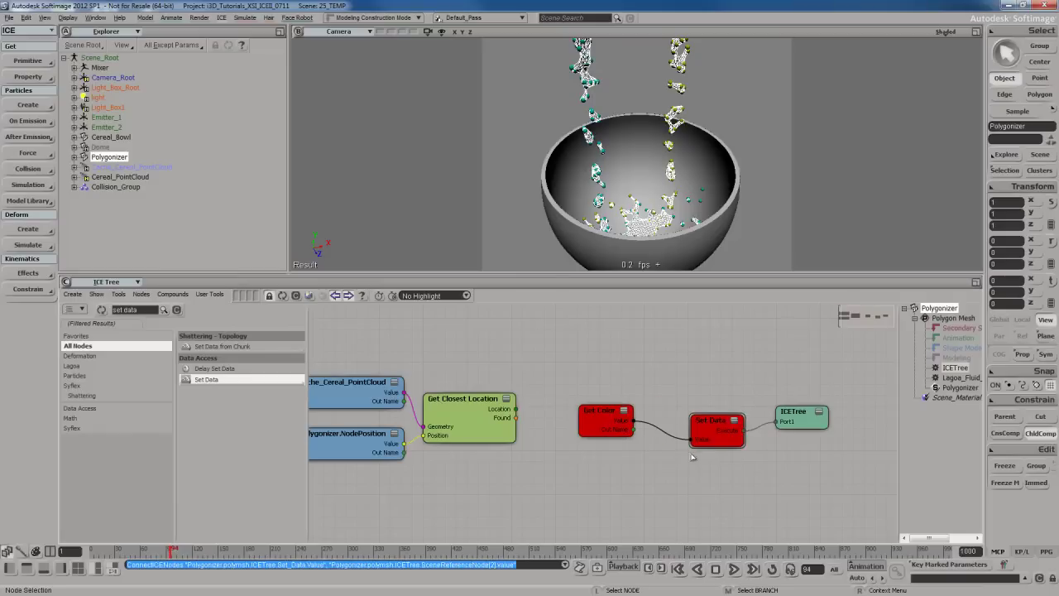
# - Connect Get Closest Location's output to Get Color's Source and open Set Data's settings
pyautogui.moveTo(597, 431); pyautogui.dragTo(601, 425)
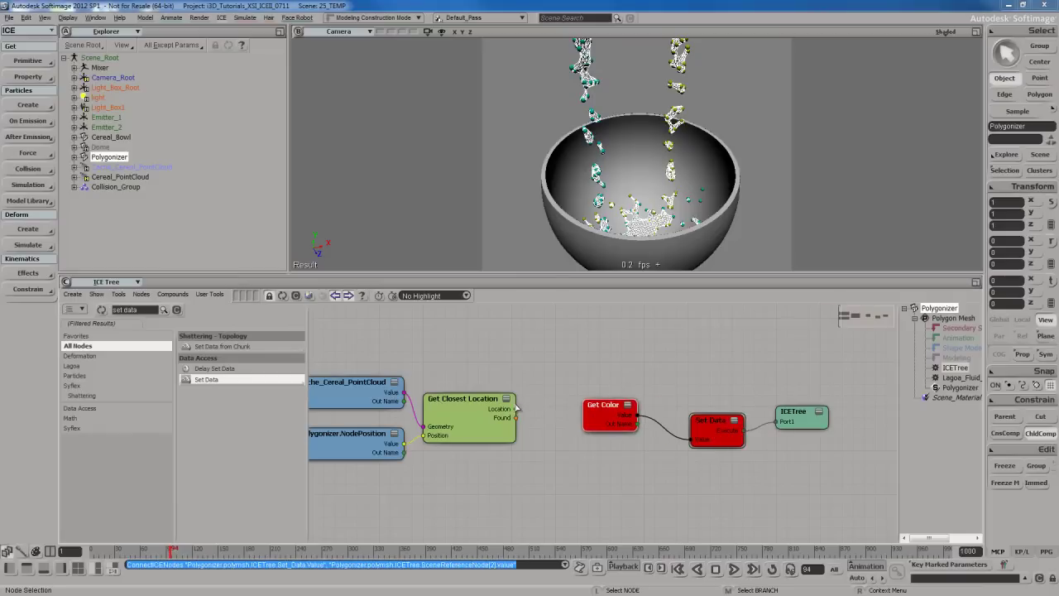
pyautogui.moveTo(516, 411); pyautogui.dragTo(589, 416)
pyautogui.click(610, 417)
pyautogui.moveTo(713, 433); pyautogui.dragTo(683, 419)
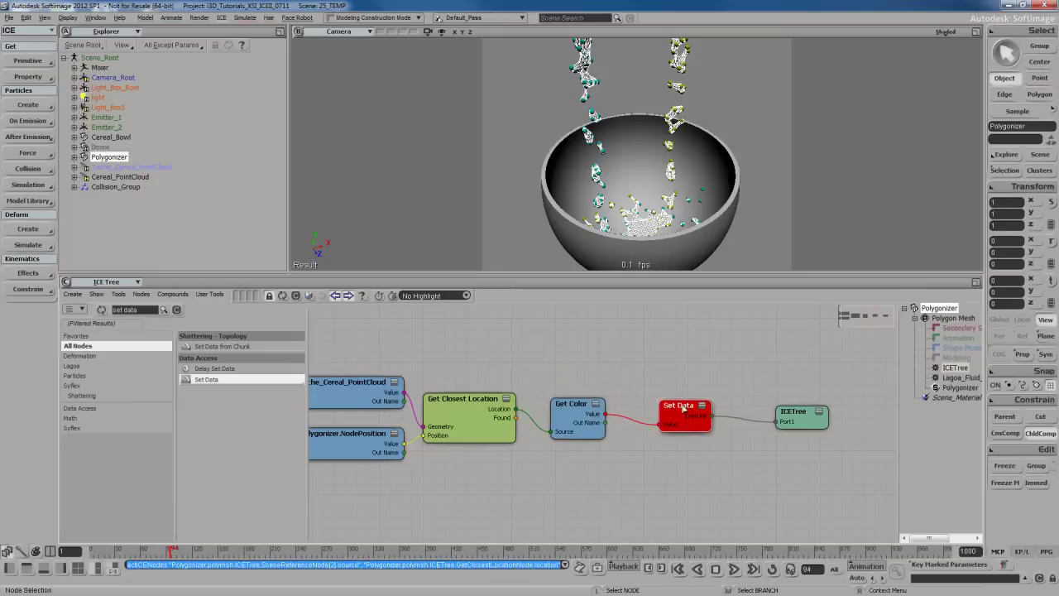
pyautogui.doubleClick(683, 416)
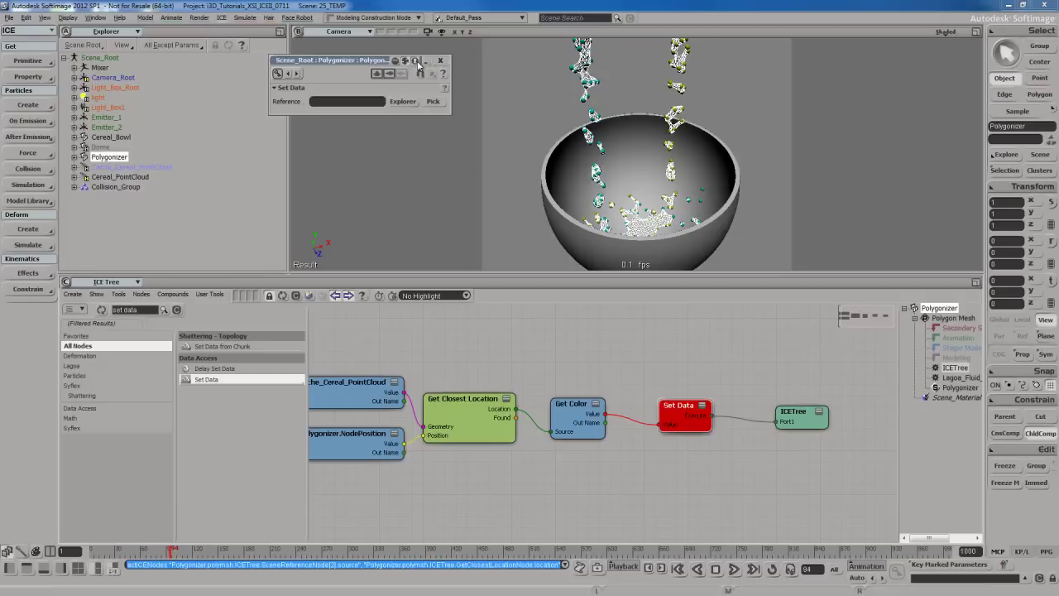
pyautogui.moveTo(381, 64); pyautogui.dragTo(872, 85)
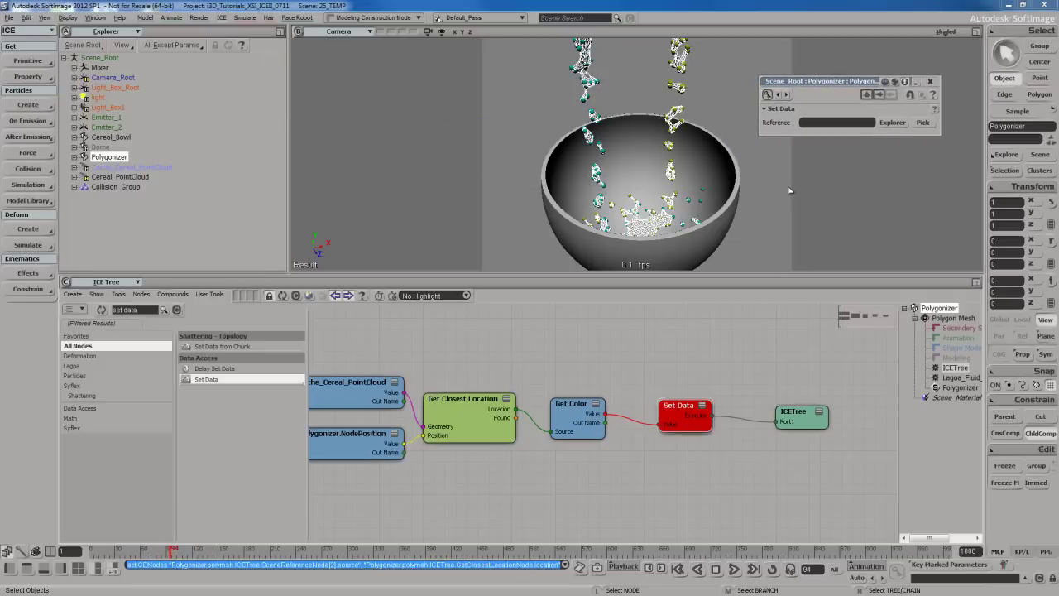
# - Add a Color At Vertices Map property to the Polygonizer mesh
pyautogui.click(112, 158)
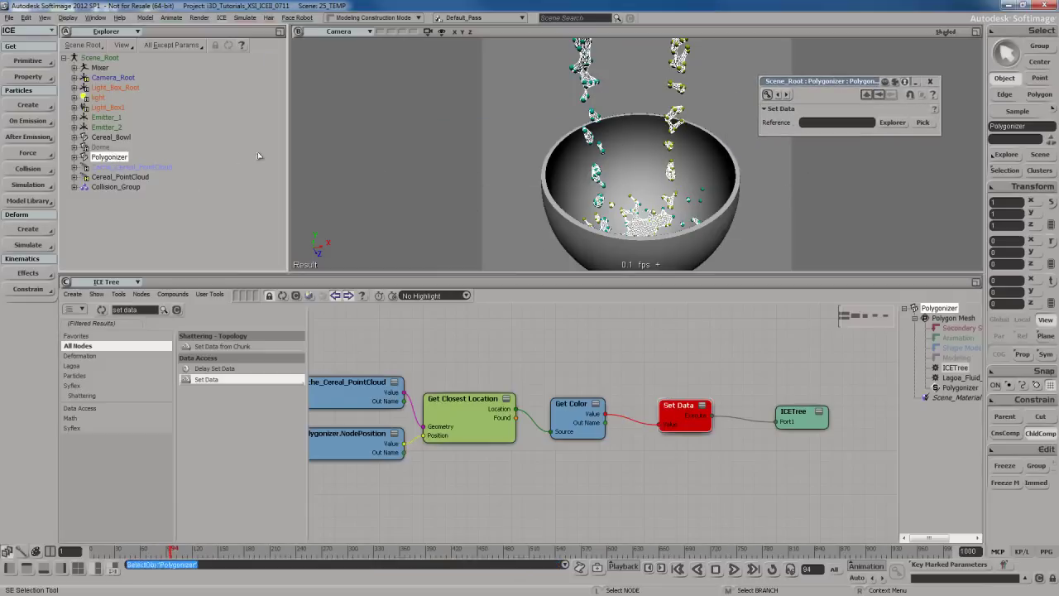
pyautogui.click(38, 79)
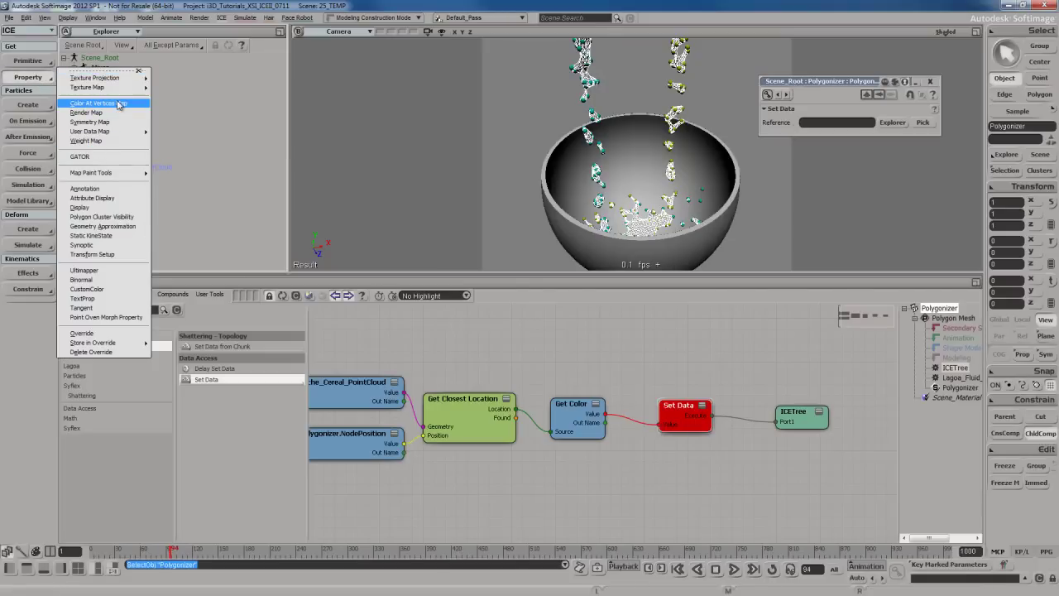
pyautogui.click(119, 104)
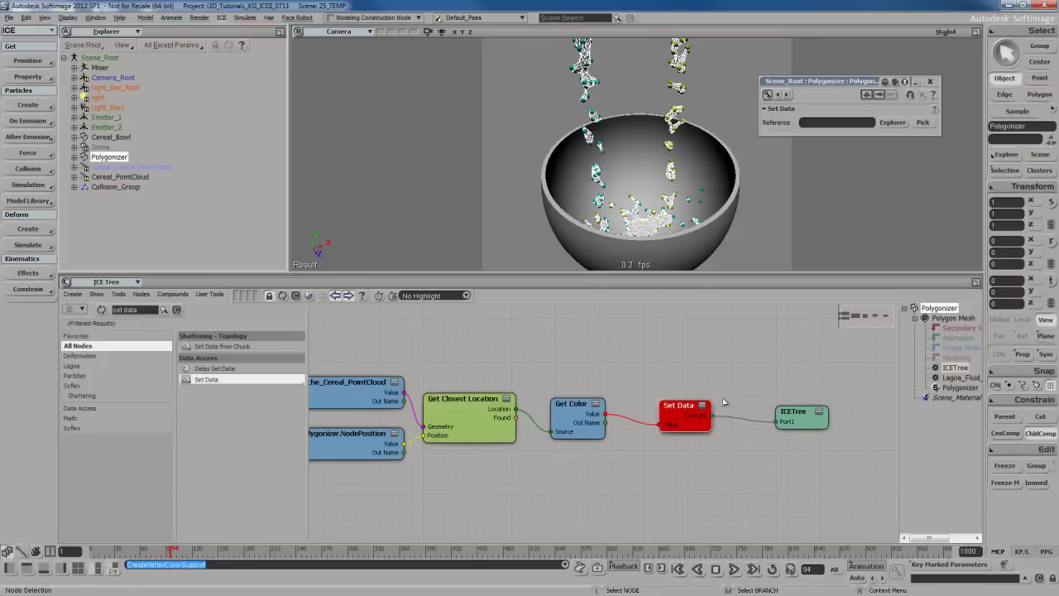
# - Point the Set Data node at Polygonizer.cls.UV_Cluster_AUTO.Vertex_Color.Colors through the Explorer
pyautogui.moveTo(860, 85); pyautogui.dragTo(850, 107)
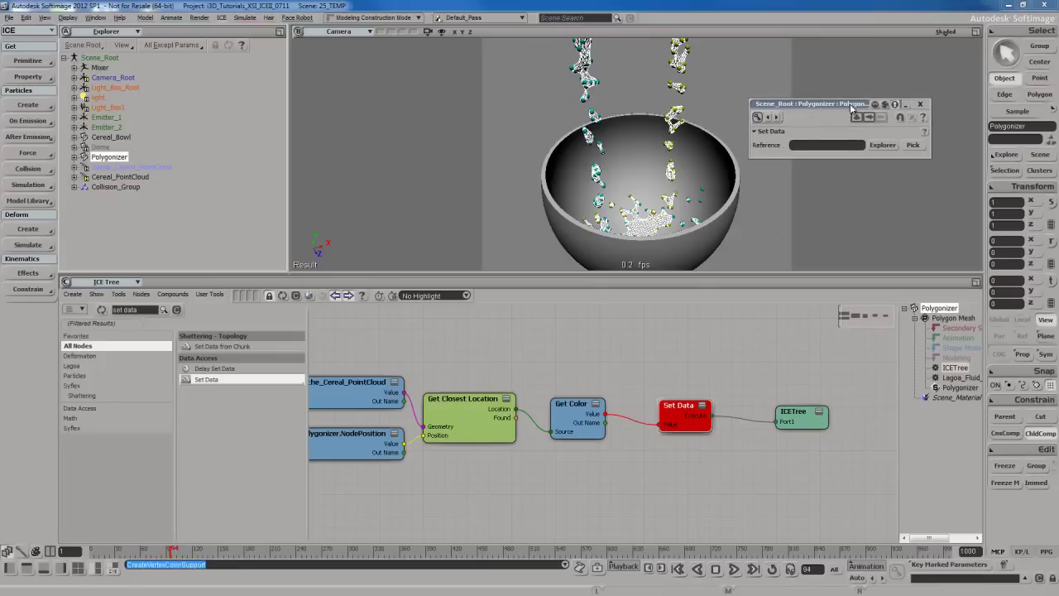
pyautogui.click(883, 146)
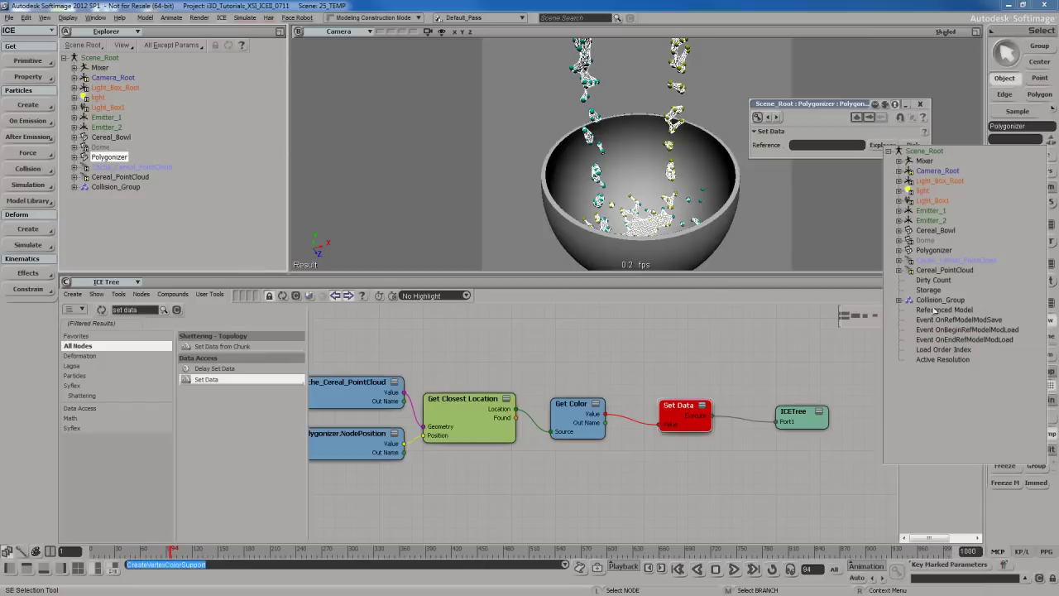
pyautogui.click(899, 250)
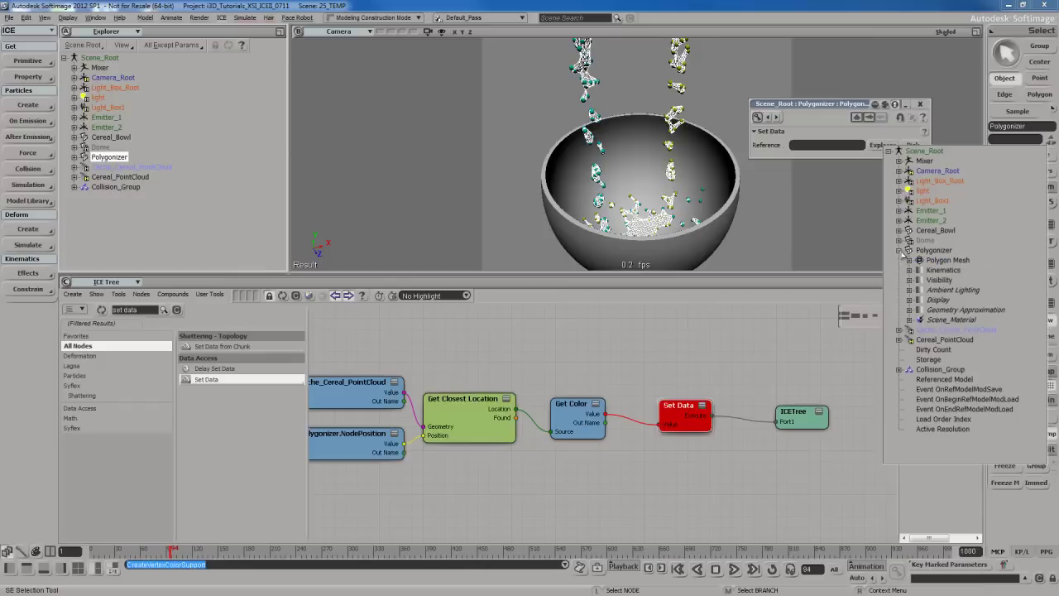
pyautogui.click(909, 259)
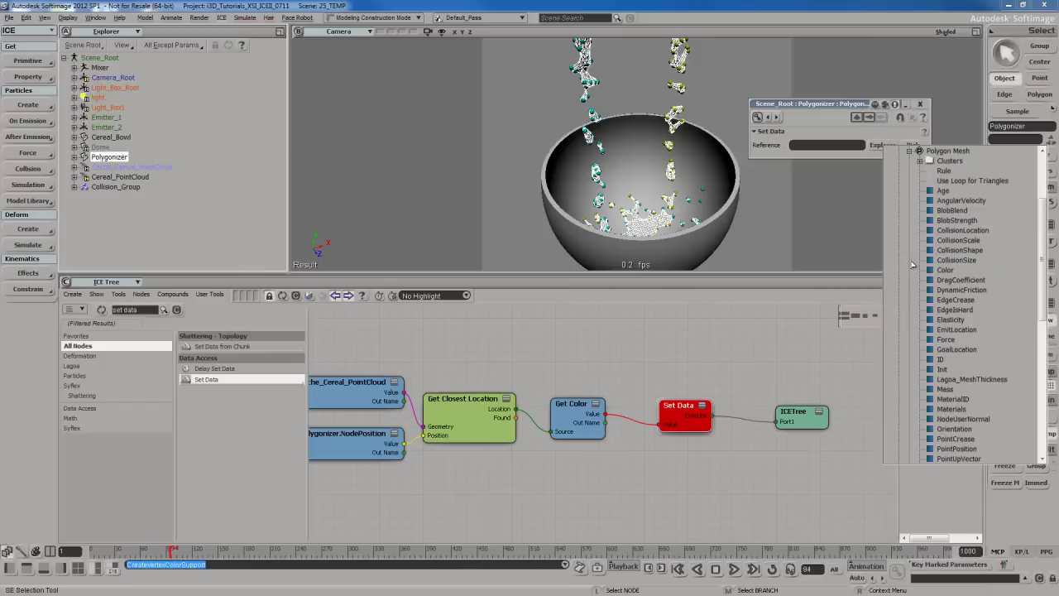
pyautogui.click(919, 161)
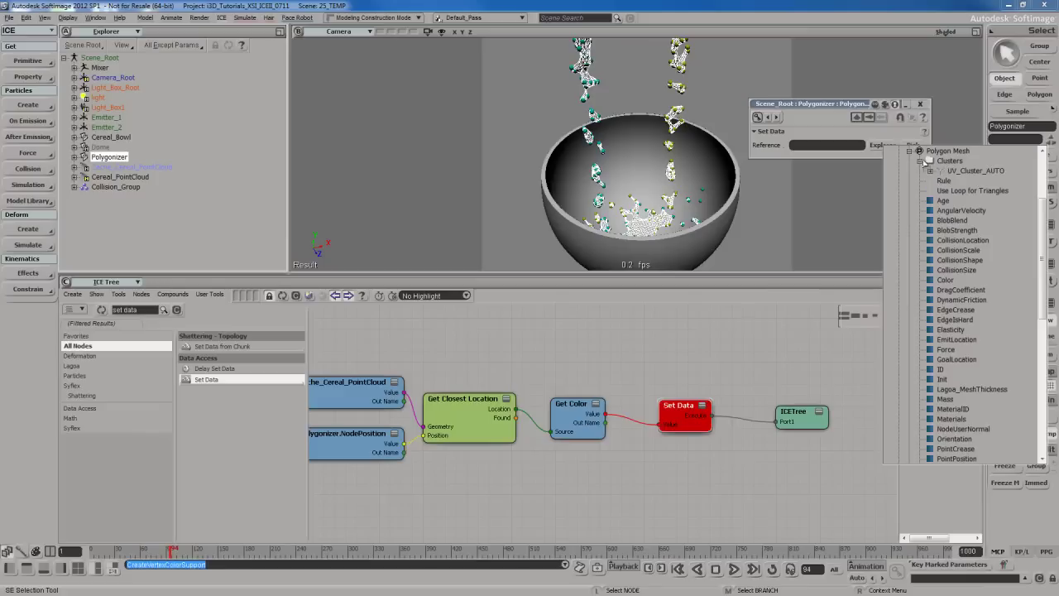
pyautogui.click(930, 171)
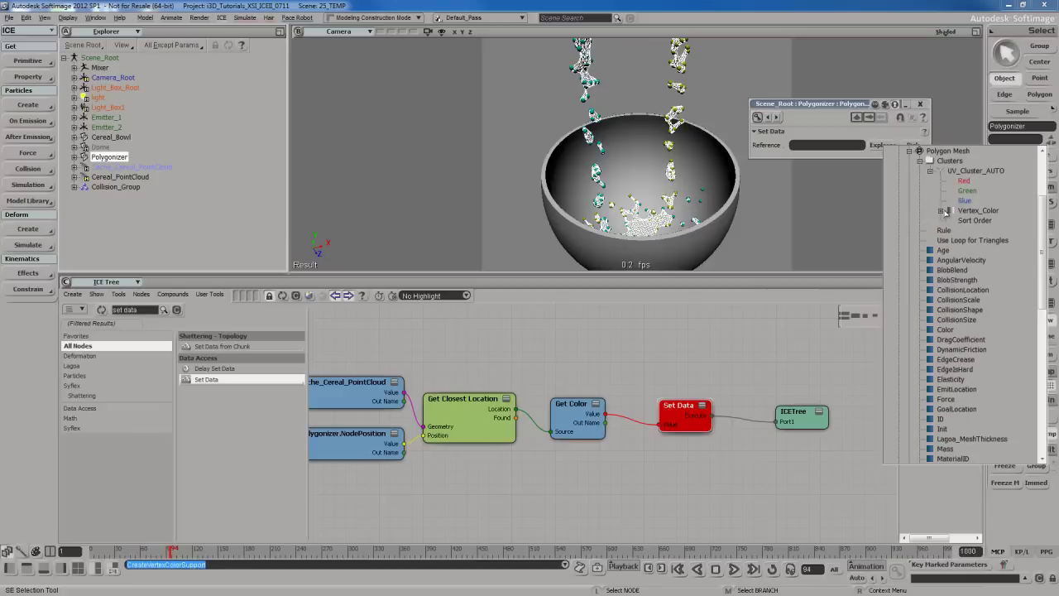
pyautogui.click(941, 210)
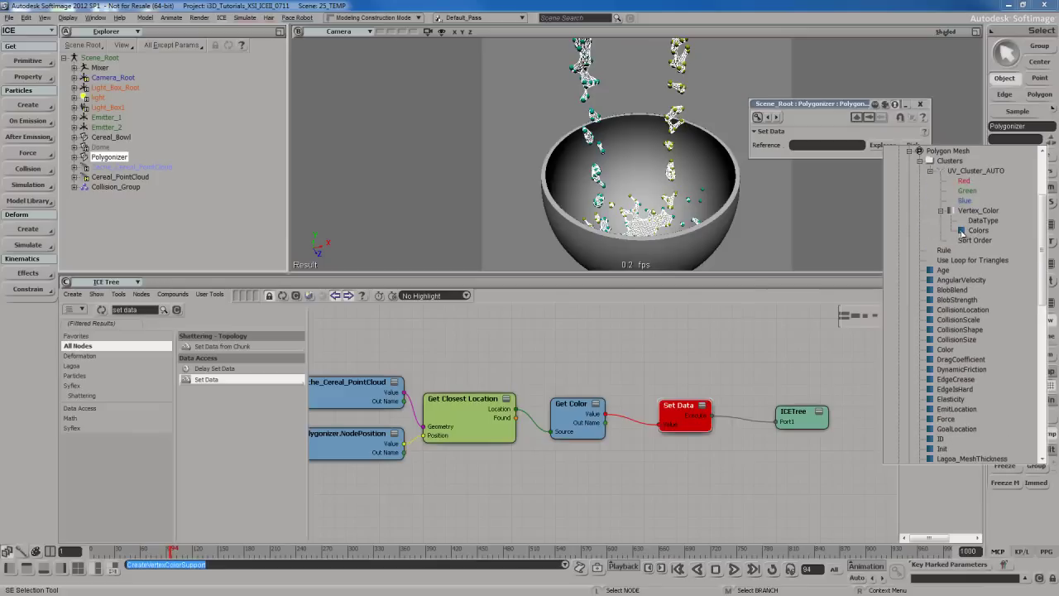
pyautogui.click(979, 232)
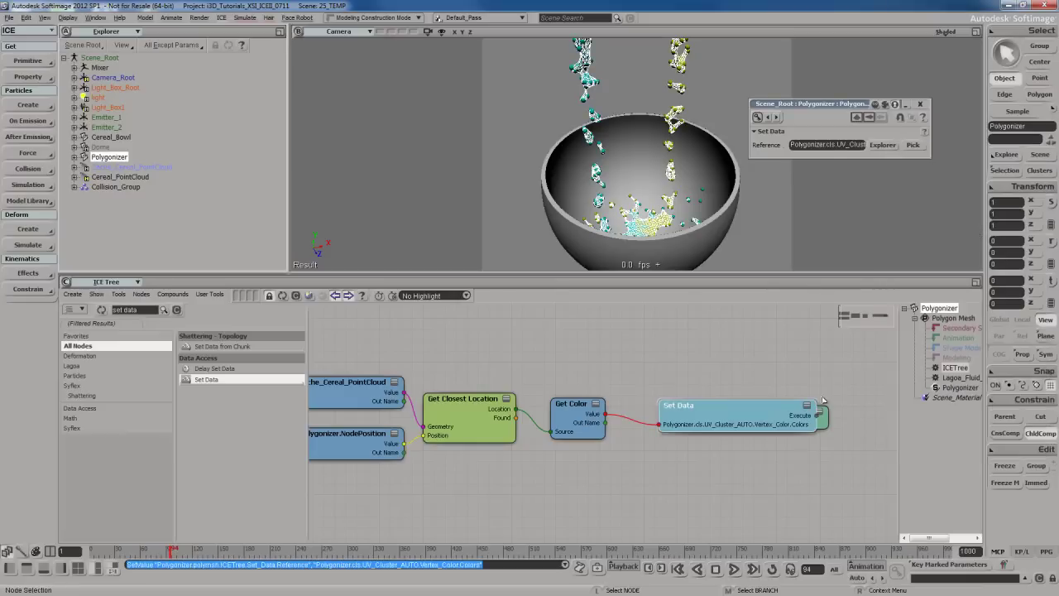
# - Frame the ICE tree, deselect everything, and play the simulation to frame 108
pyautogui.click(769, 424)
pyautogui.press('a')
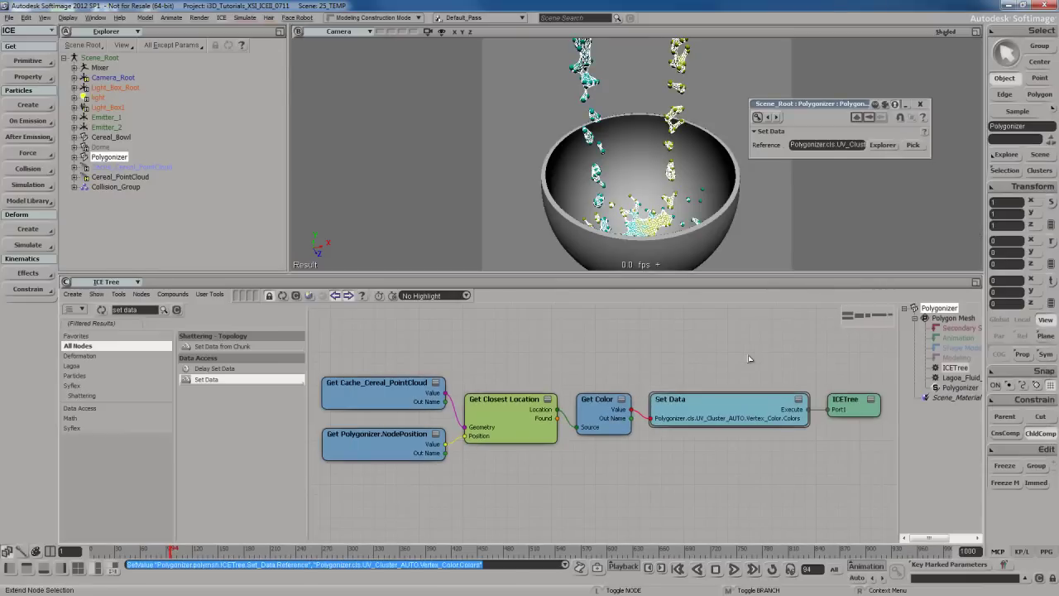
pyautogui.scroll(5, 669, 206)
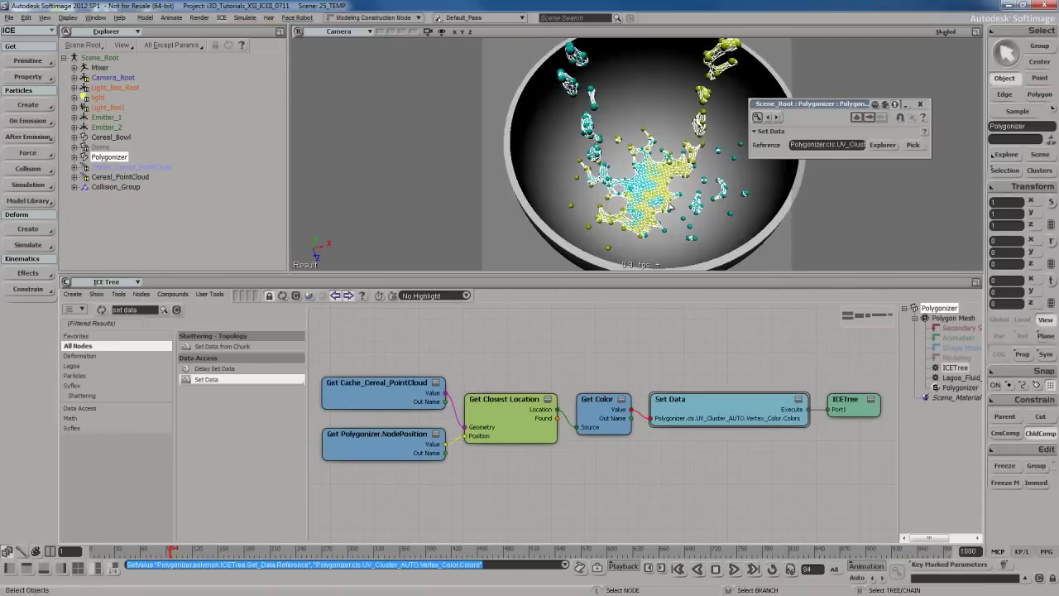
pyautogui.hotkey('ctrl', 'shift', 'a')
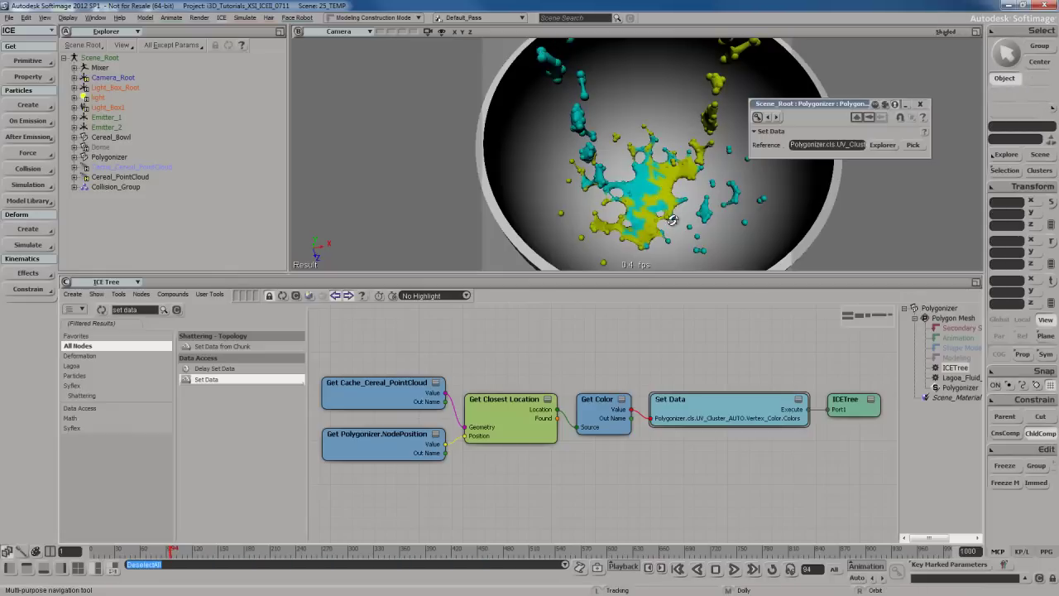
pyautogui.press('space')
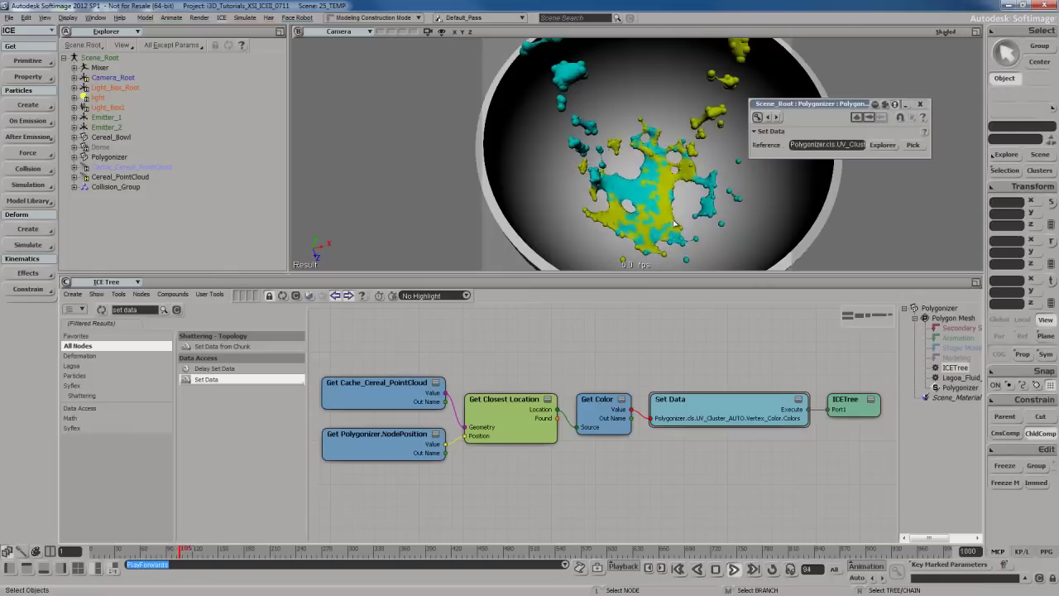
pyautogui.press('space')
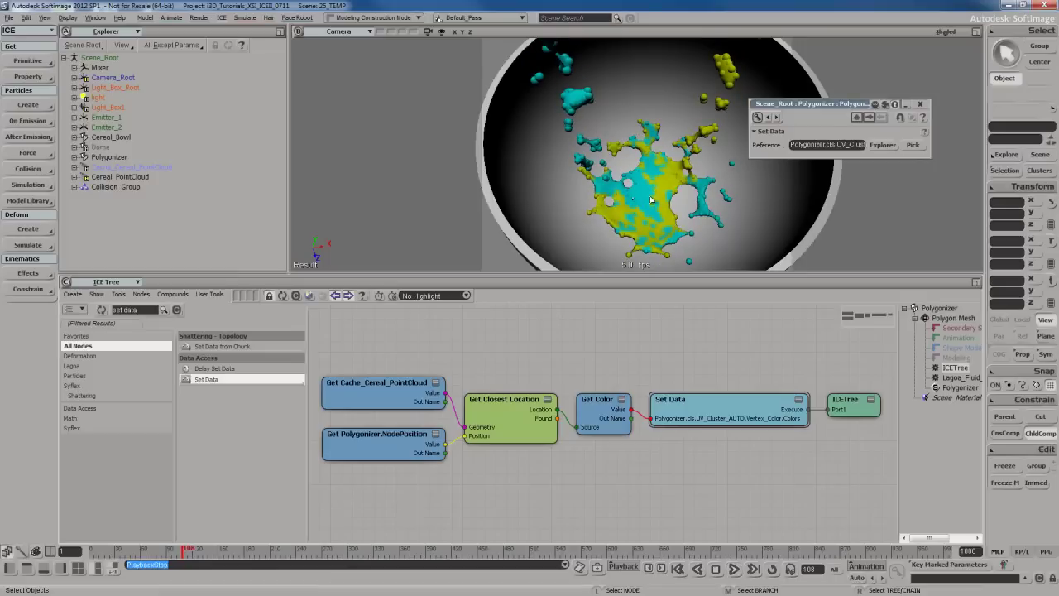
# - Dolly and pan the camera to show the whole bowl, and close the Set Data page
pyautogui.press('s')
pyautogui.moveTo(650, 197); pyautogui.dragTo(650, 159, button='middle')
pyautogui.moveTo(650, 159); pyautogui.dragTo(649, 179)
pyautogui.click(919, 104)
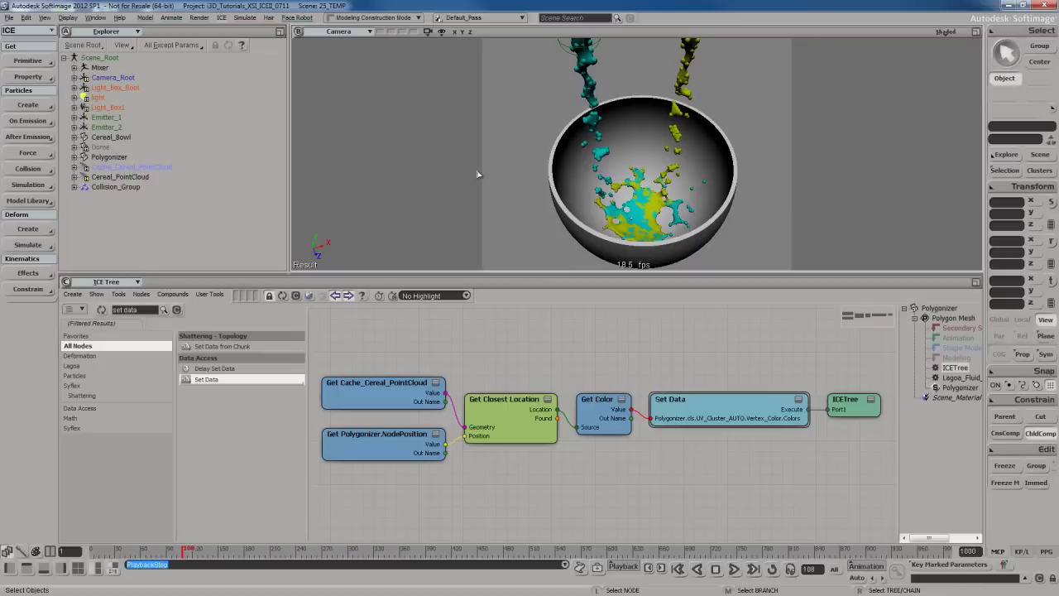
# - Open the Material Manager with Ctrl+7 and display the Fluid_mat render tree
pyautogui.hotkey('ctrl', '7')
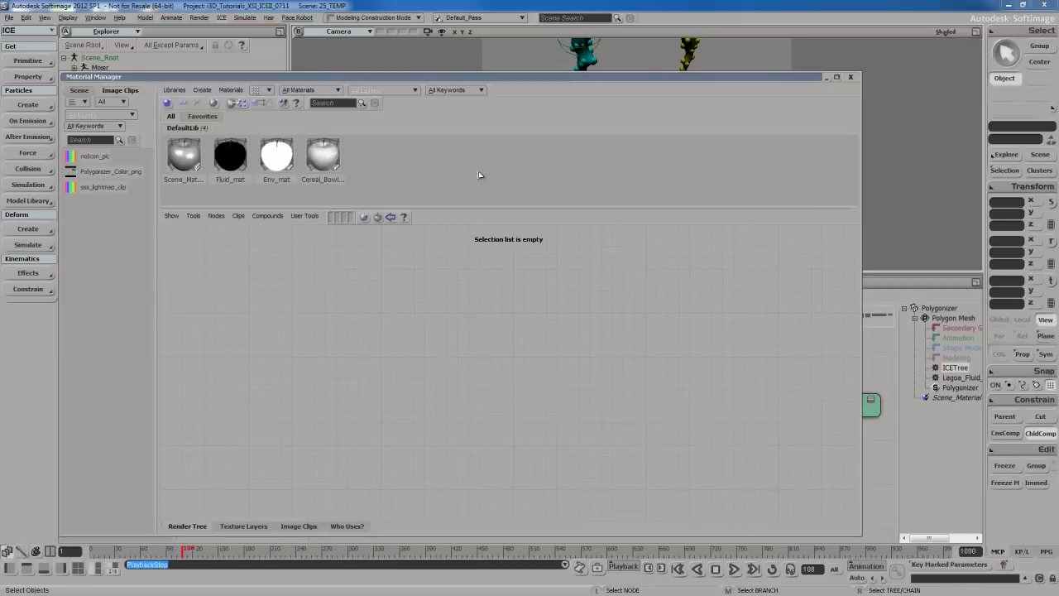
pyautogui.moveTo(862, 152); pyautogui.dragTo(562, 152)
pyautogui.moveTo(391, 76); pyautogui.dragTo(673, 47)
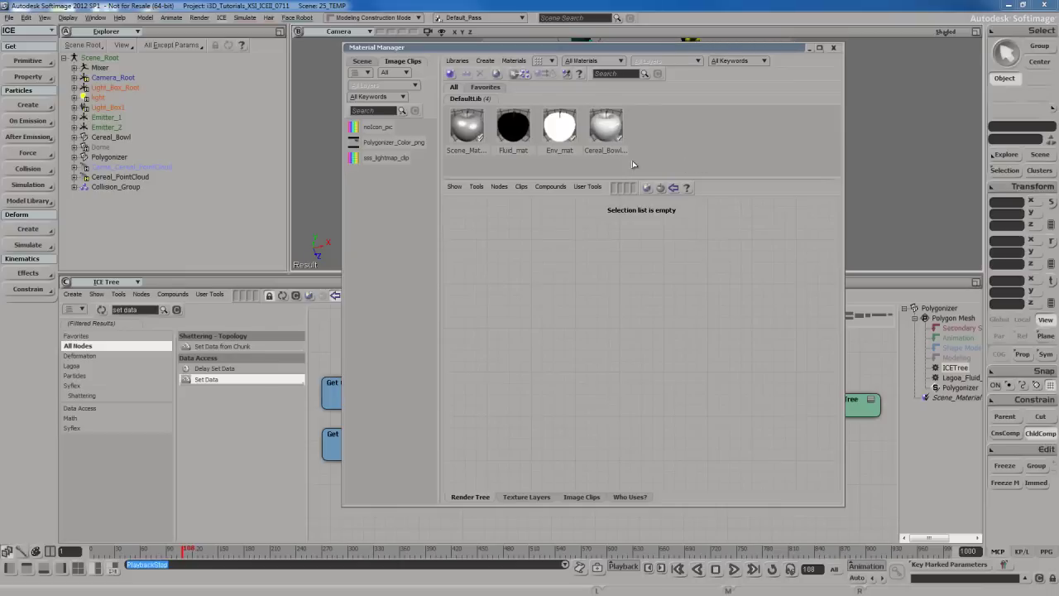
pyautogui.click(512, 129)
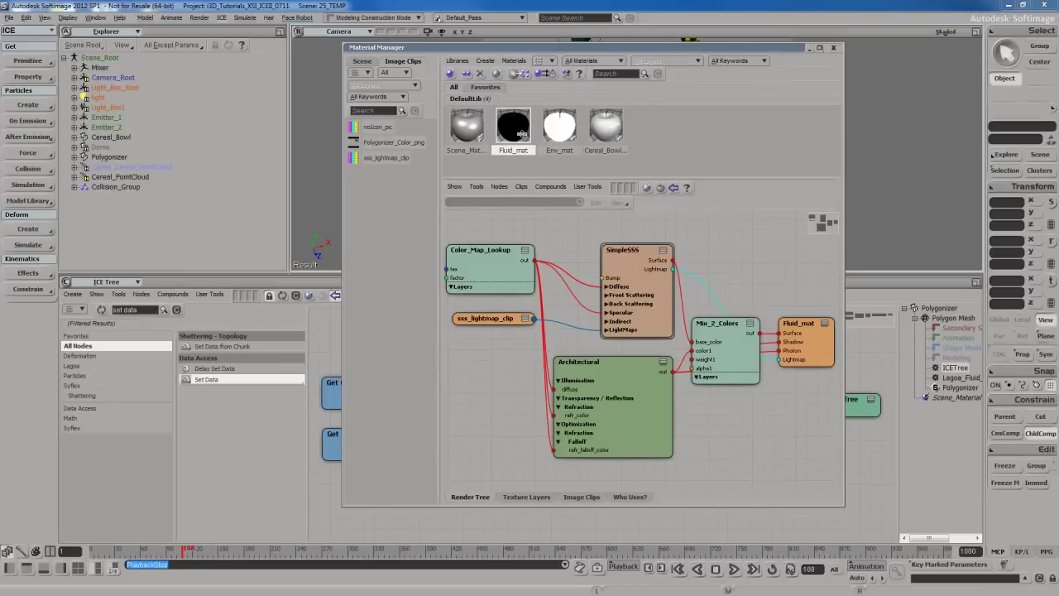
# - Reposition the SimpleSSS and Mix_2_Colors nodes, then inspect the Color_Map_Lookup node's properties
pyautogui.click(630, 403)
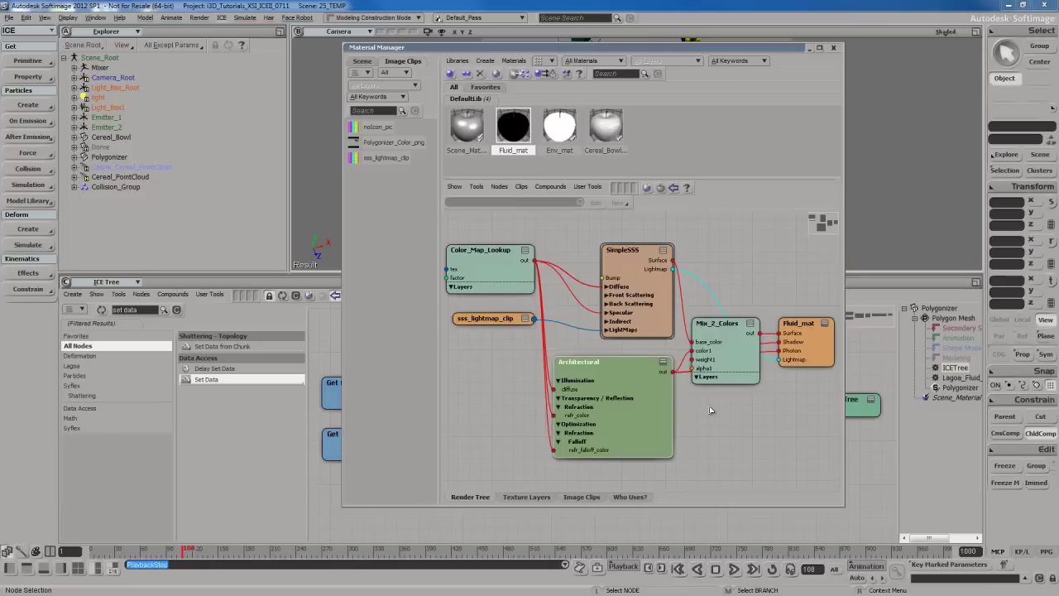
pyautogui.click(643, 274)
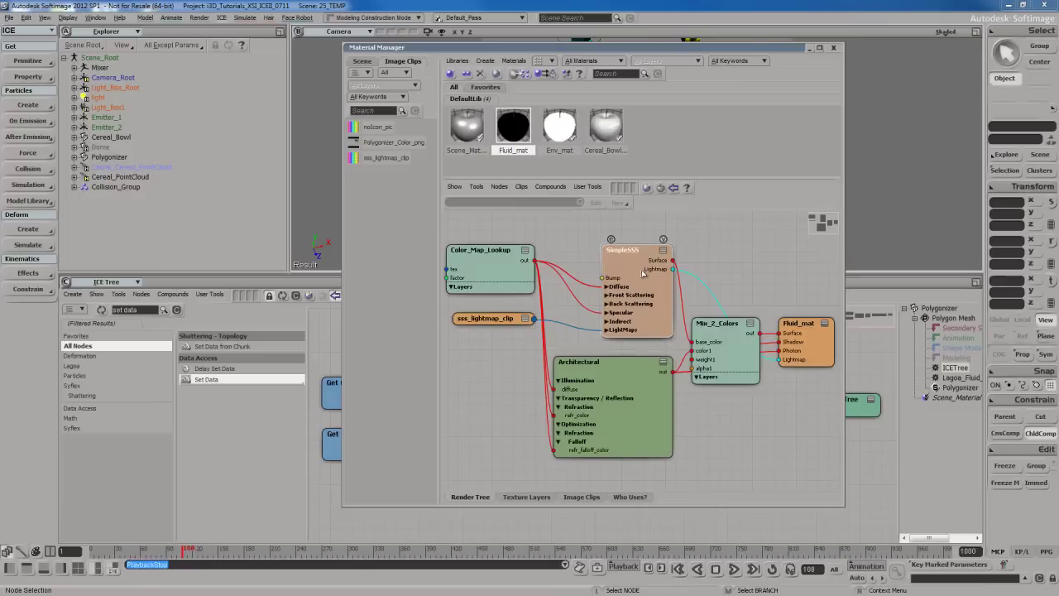
pyautogui.moveTo(644, 273); pyautogui.dragTo(615, 256)
pyautogui.moveTo(741, 360); pyautogui.dragTo(733, 336)
pyautogui.click(725, 233)
pyautogui.click(505, 272)
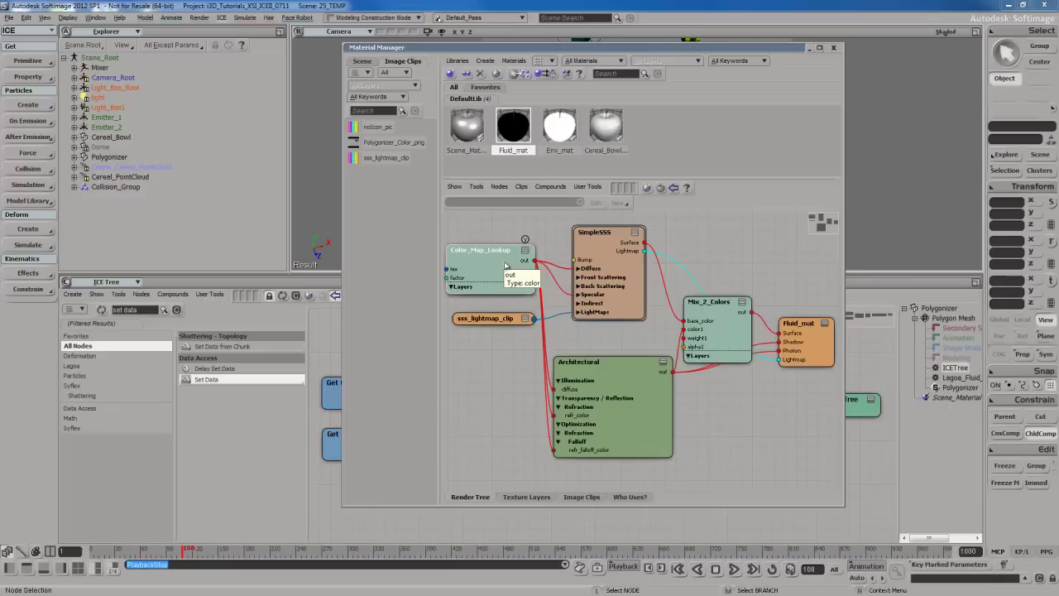
pyautogui.doubleClick(506, 275)
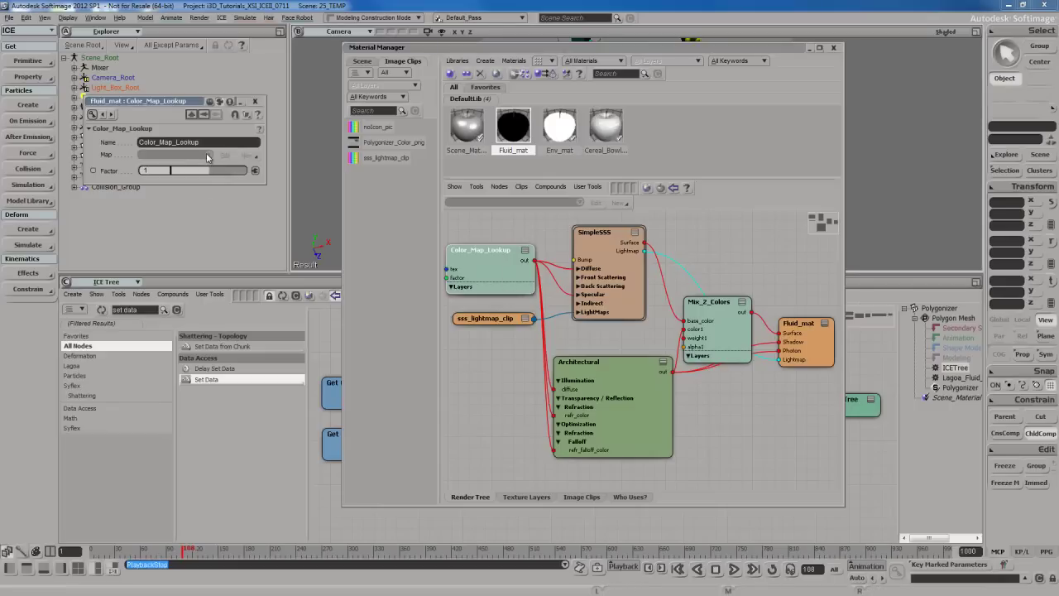
pyautogui.click(255, 101)
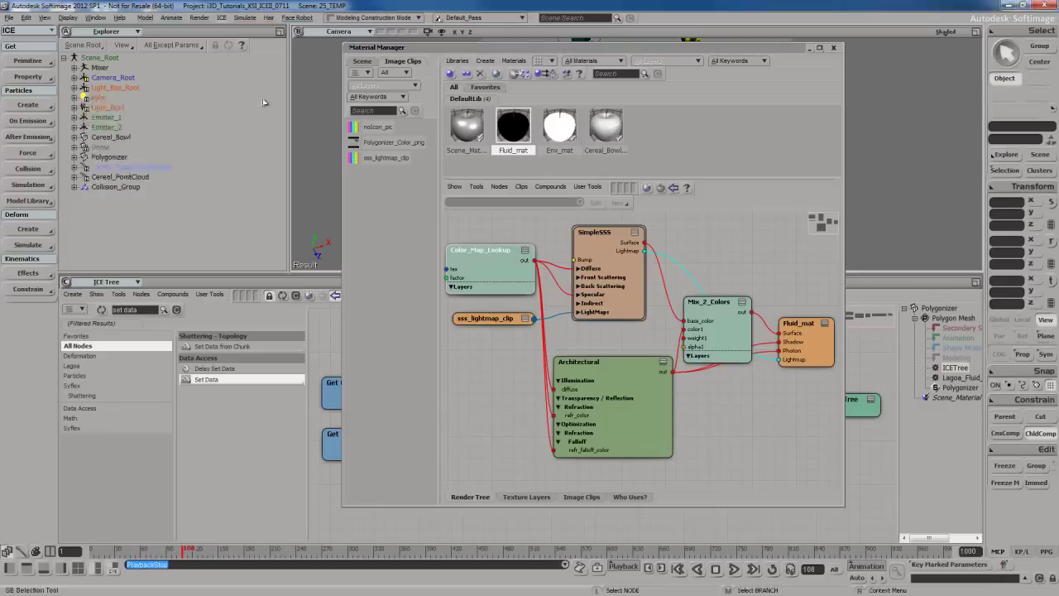
# - Assign the Fluid_mat material to the Polygonizer mesh
pyautogui.moveTo(697, 48); pyautogui.dragTo(903, 74)
pyautogui.click(108, 157)
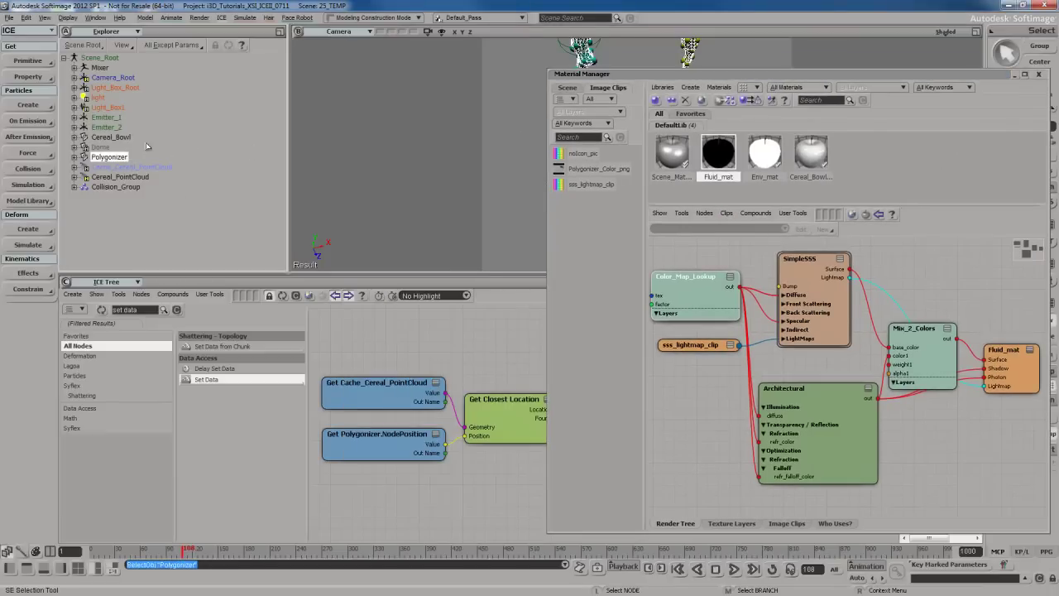
pyautogui.rightClick(722, 149)
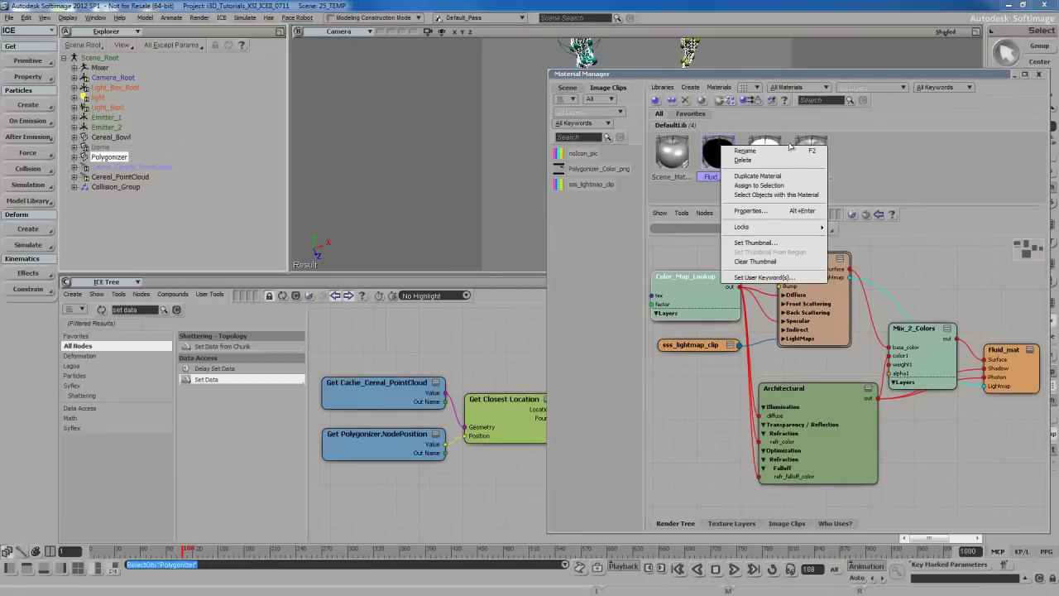
pyautogui.click(763, 188)
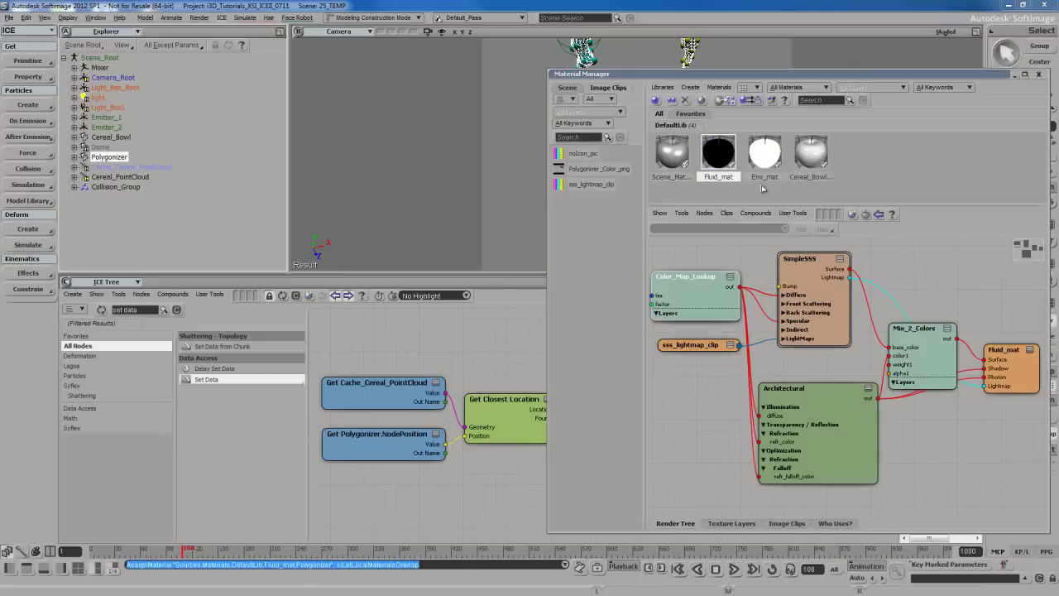
# - Set Color_Map_Lookup's Map to Vertex_Color and close the Material Manager
pyautogui.doubleClick(701, 291)
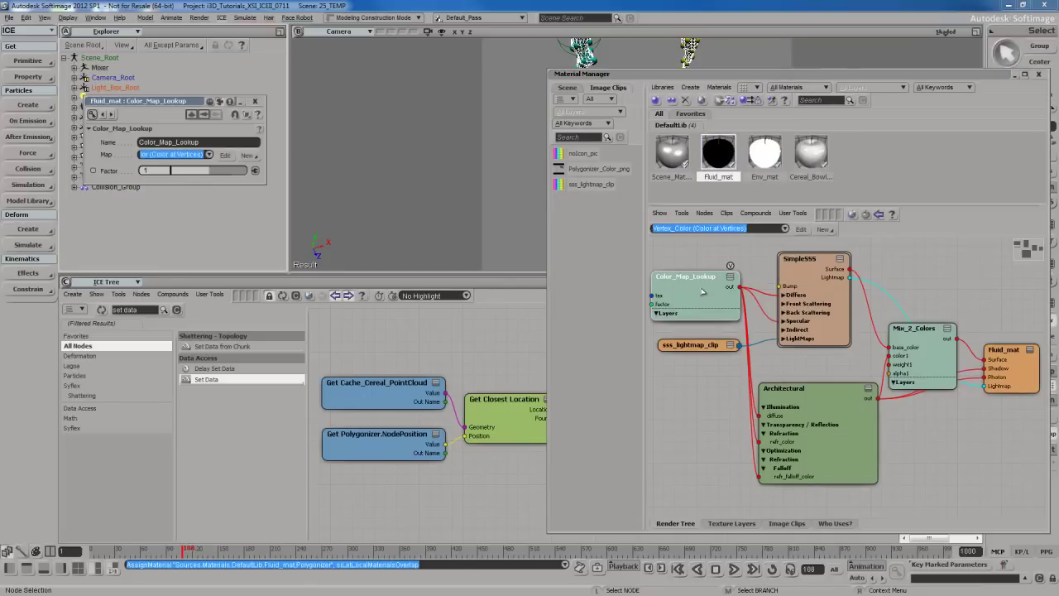
pyautogui.click(211, 156)
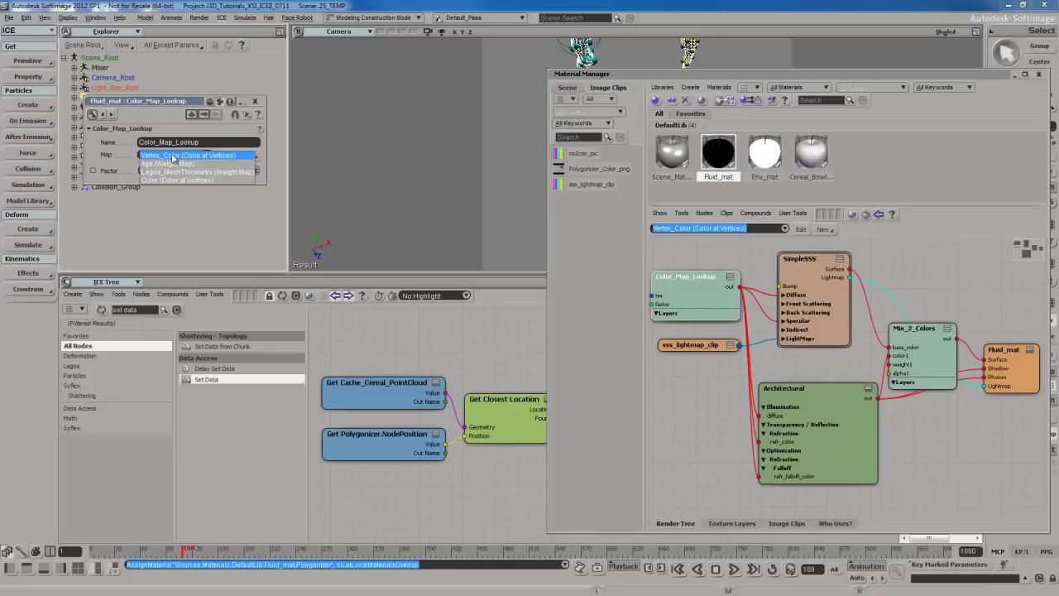
pyautogui.click(186, 156)
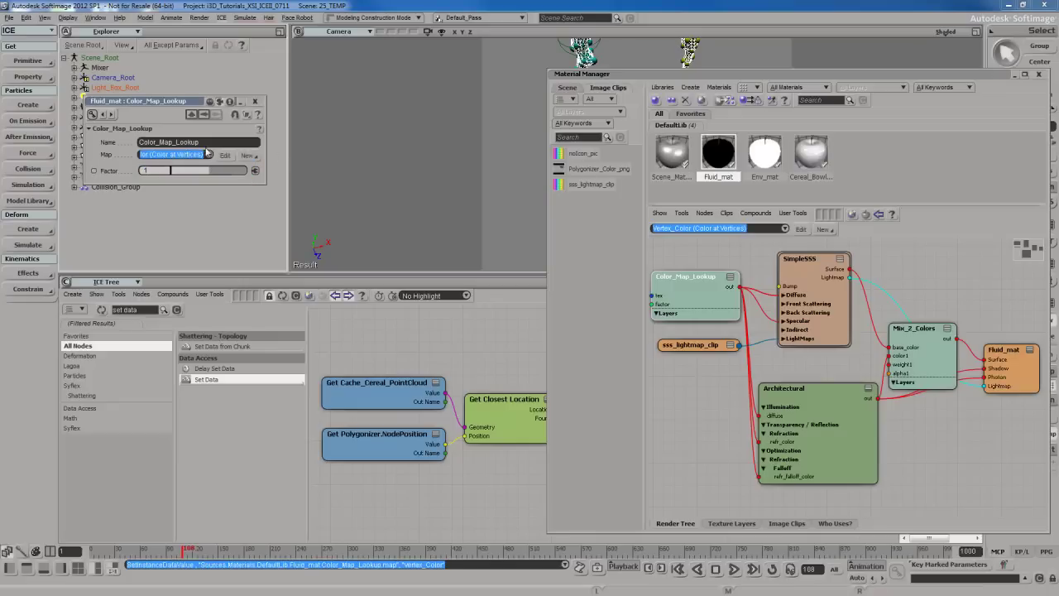
pyautogui.click(255, 101)
pyautogui.click(1039, 74)
# - Draw a render region preview around the bowl, then remove it
pyautogui.press('q')
pyautogui.moveTo(515, 86); pyautogui.dragTo(759, 252)
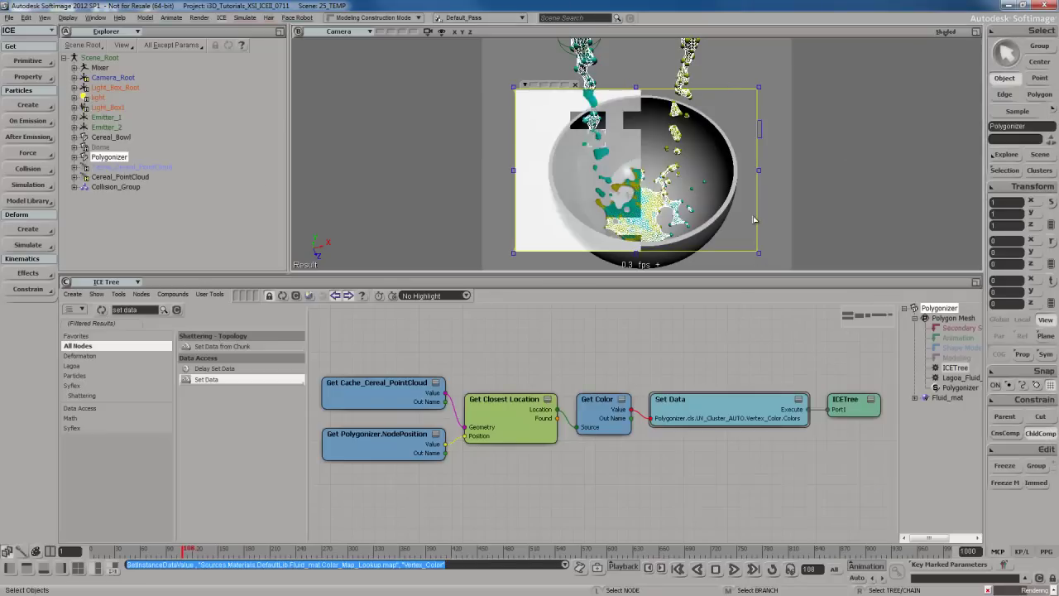
pyautogui.press('q')
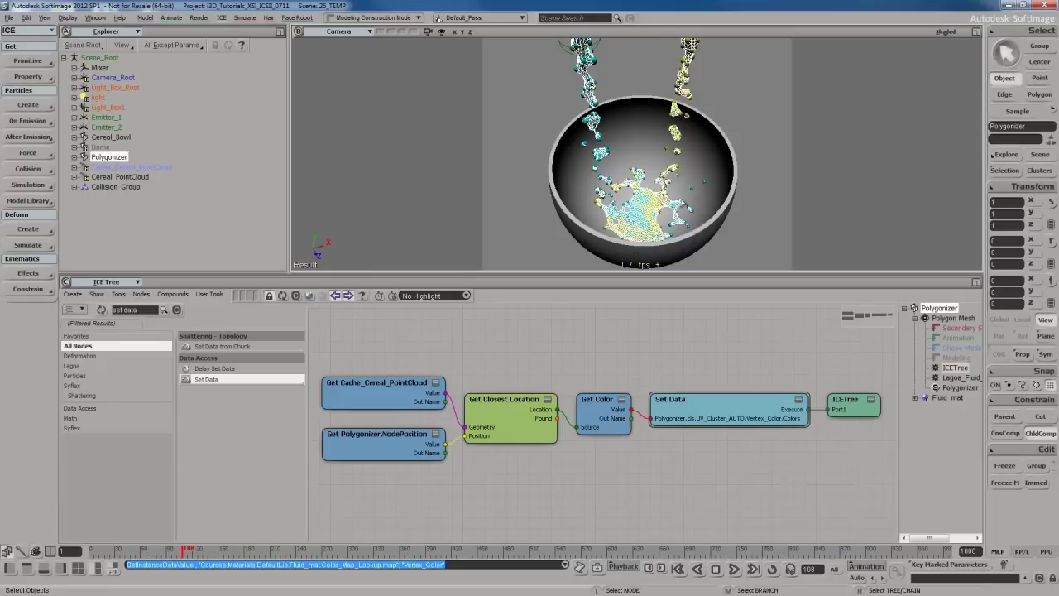
# - Zoom the viewport and play the simulation forward to about frame 148
pyautogui.scroll(10, 658, 183)
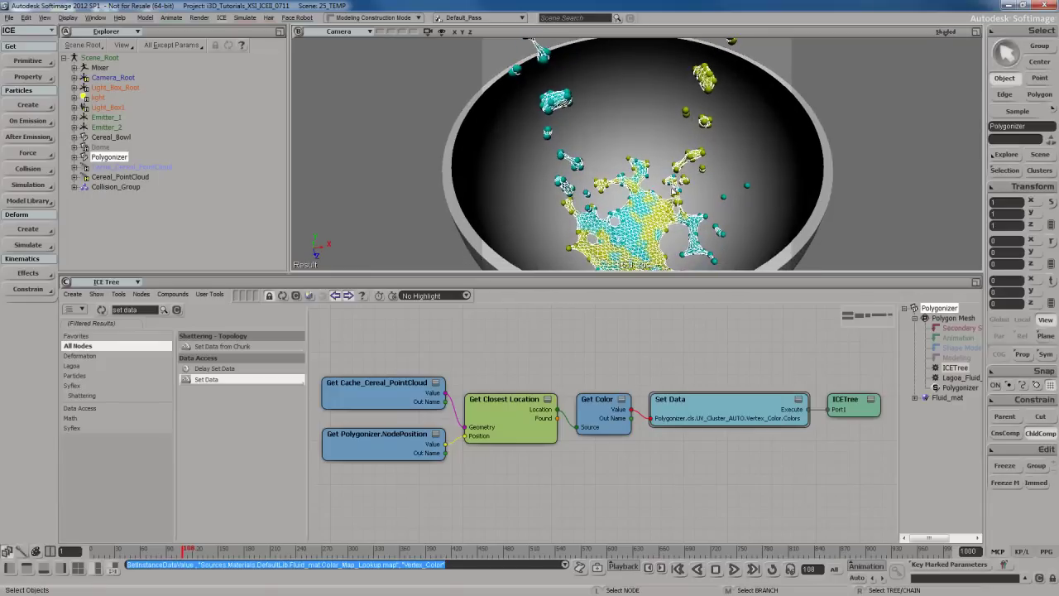
pyautogui.scroll(-5, 671, 191)
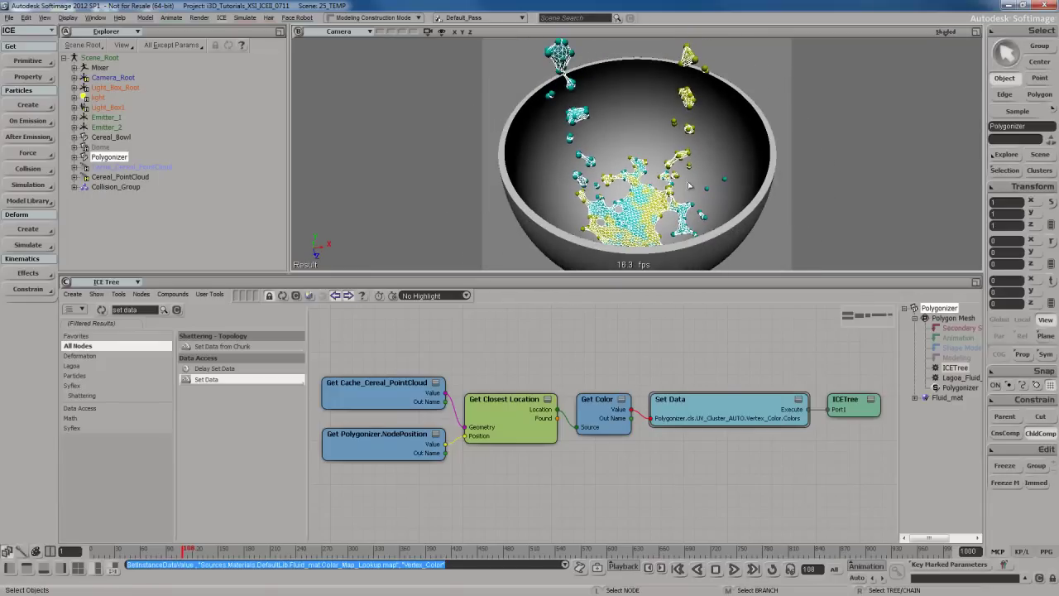
pyautogui.press('F4')
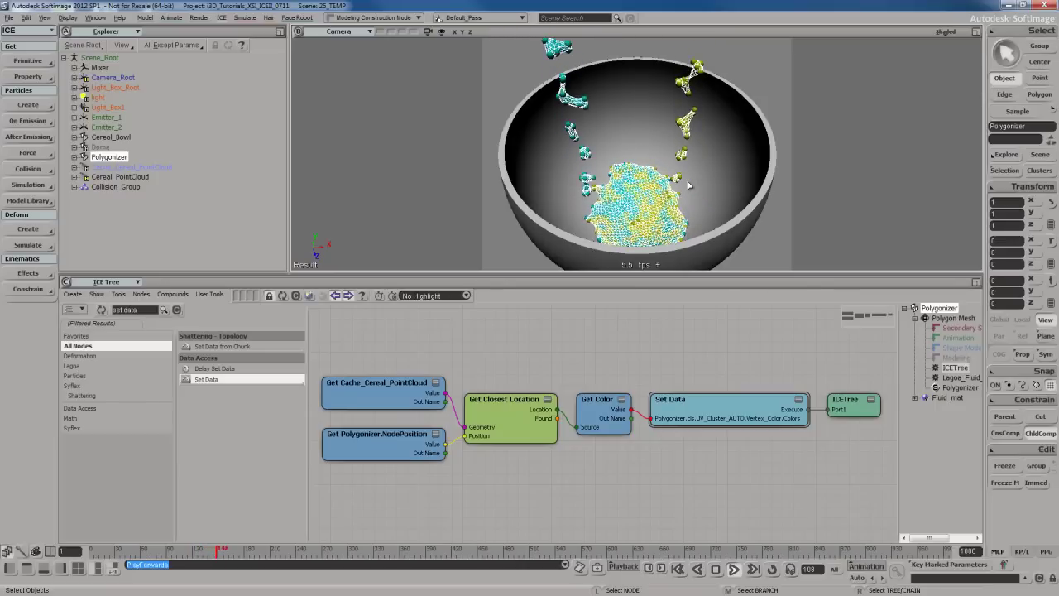
# - Stop playback at frame 153 and preview a render region over the bowl
pyautogui.press('Escape')
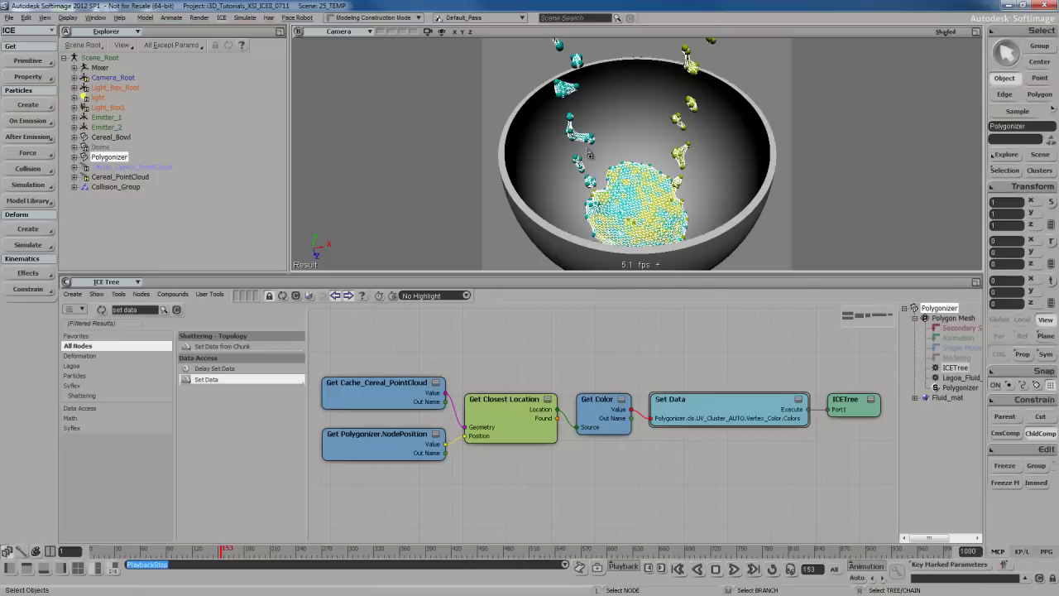
pyautogui.press('q')
pyautogui.moveTo(507, 48); pyautogui.dragTo(778, 272)
pyautogui.press('space')
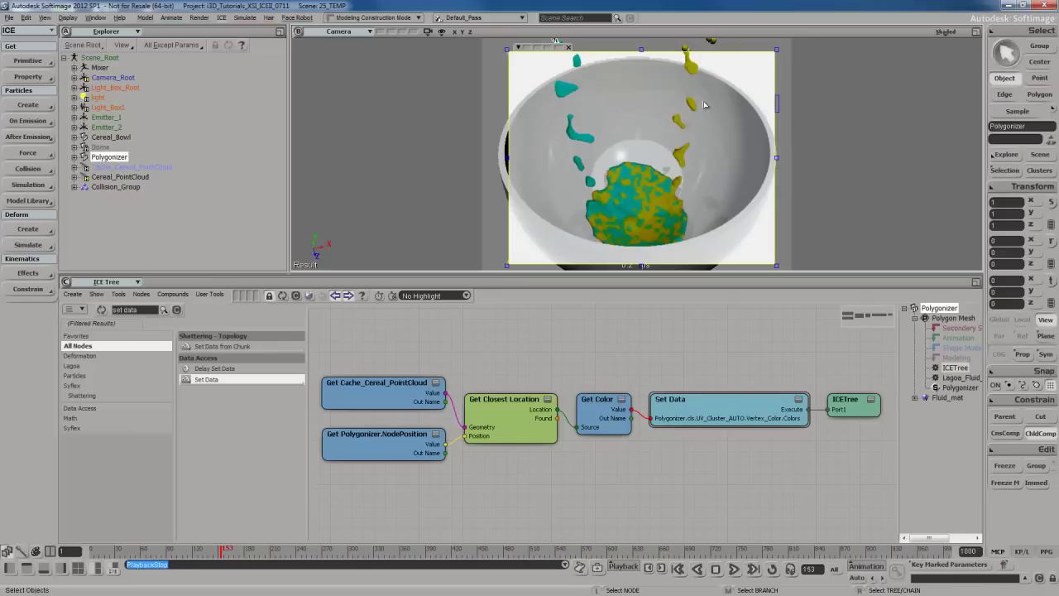
pyautogui.click(568, 46)
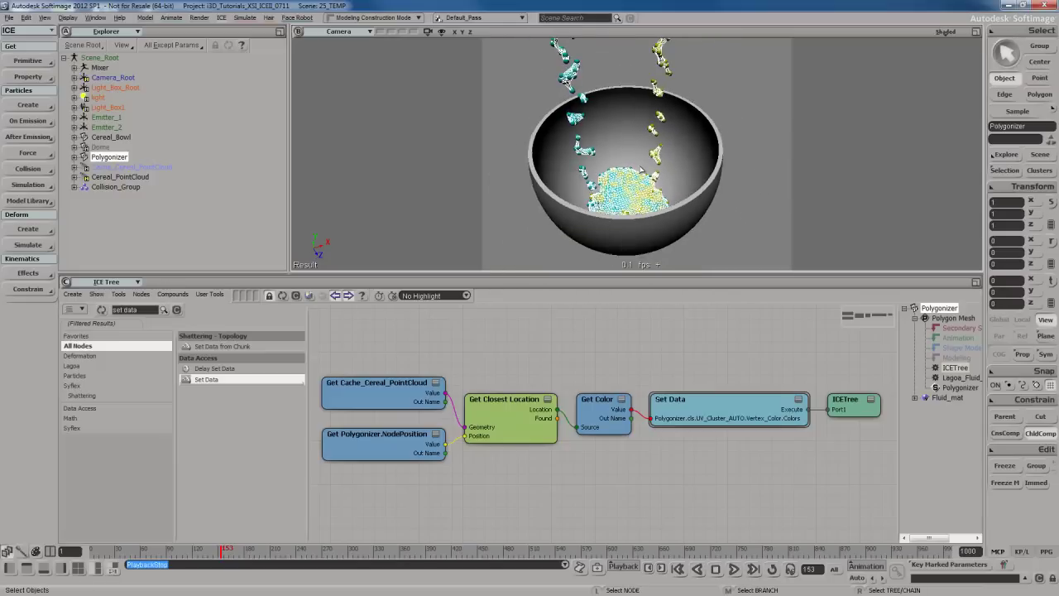
# - Dolly the camera out to see the whole bowl
pyautogui.press('s')
pyautogui.scroll(-2, 644, 162)
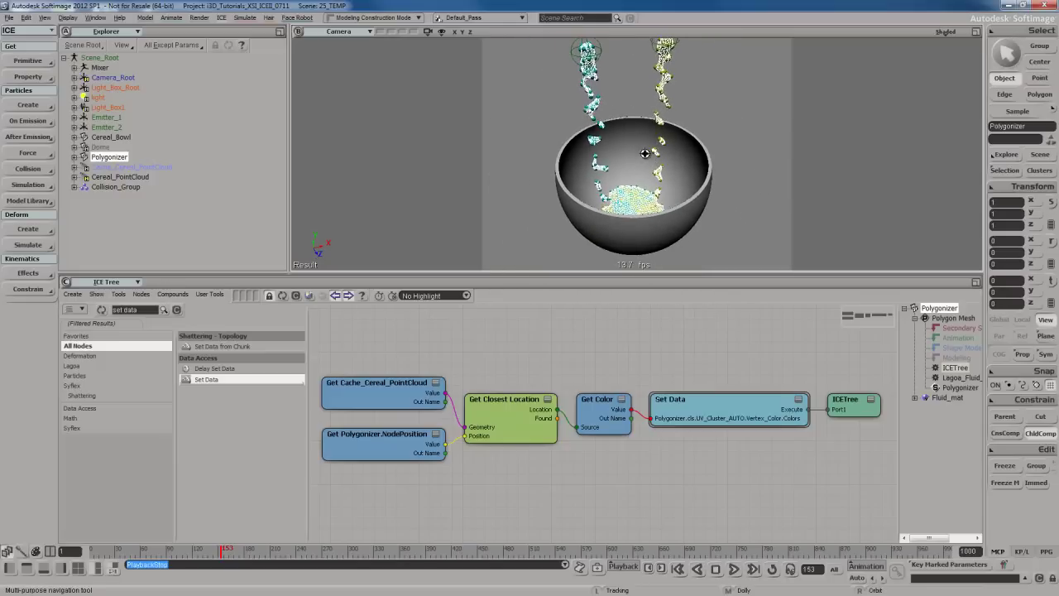
pyautogui.press('space')
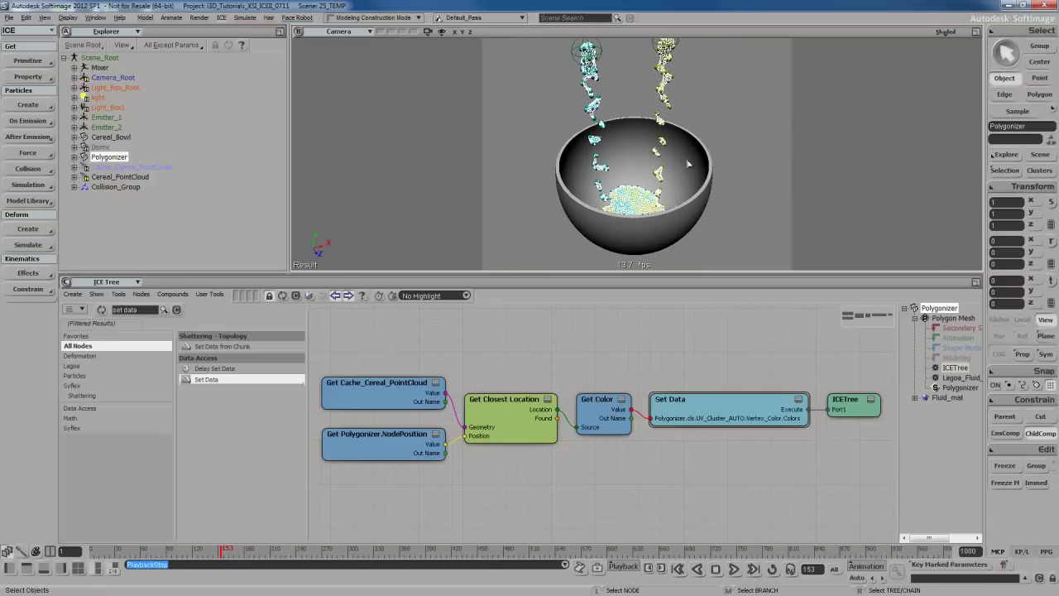